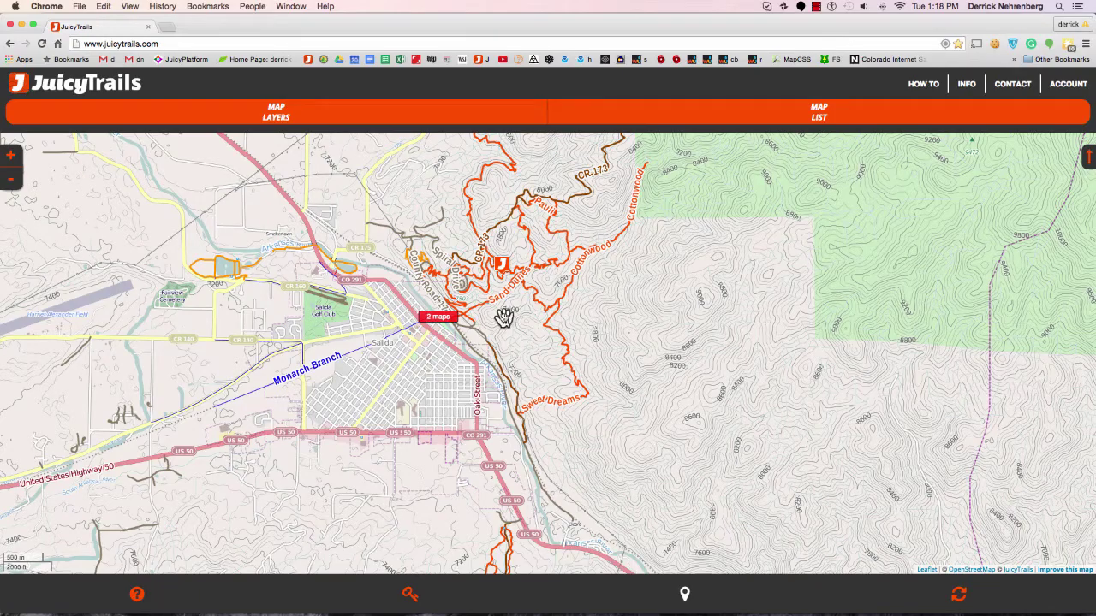
- Open the Salida trail area of the online map in the iD map editor
left_click(12, 158)
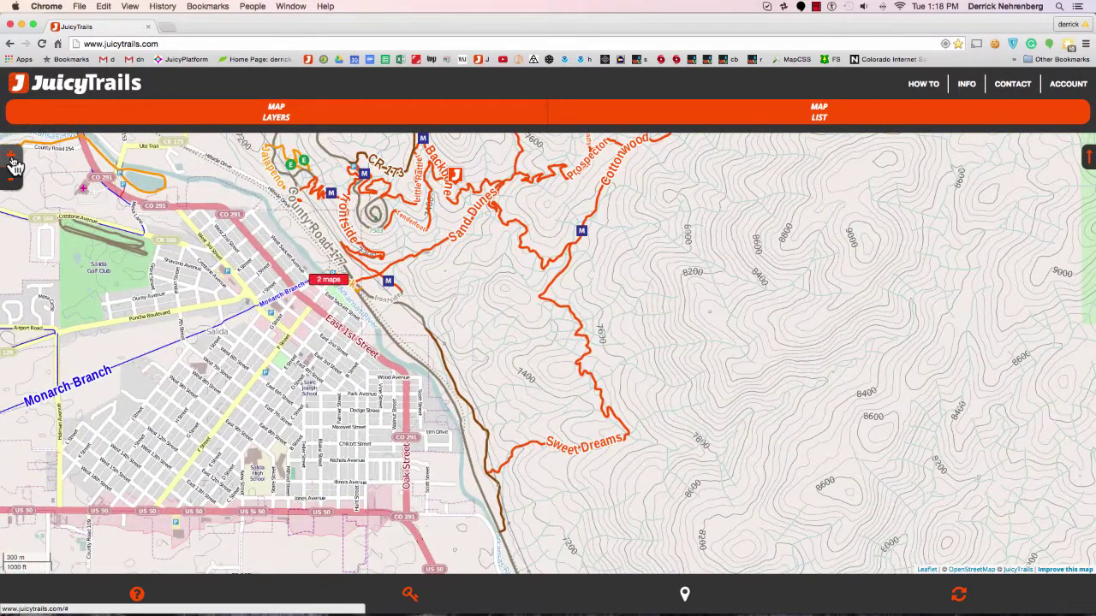
left_click(12, 159)
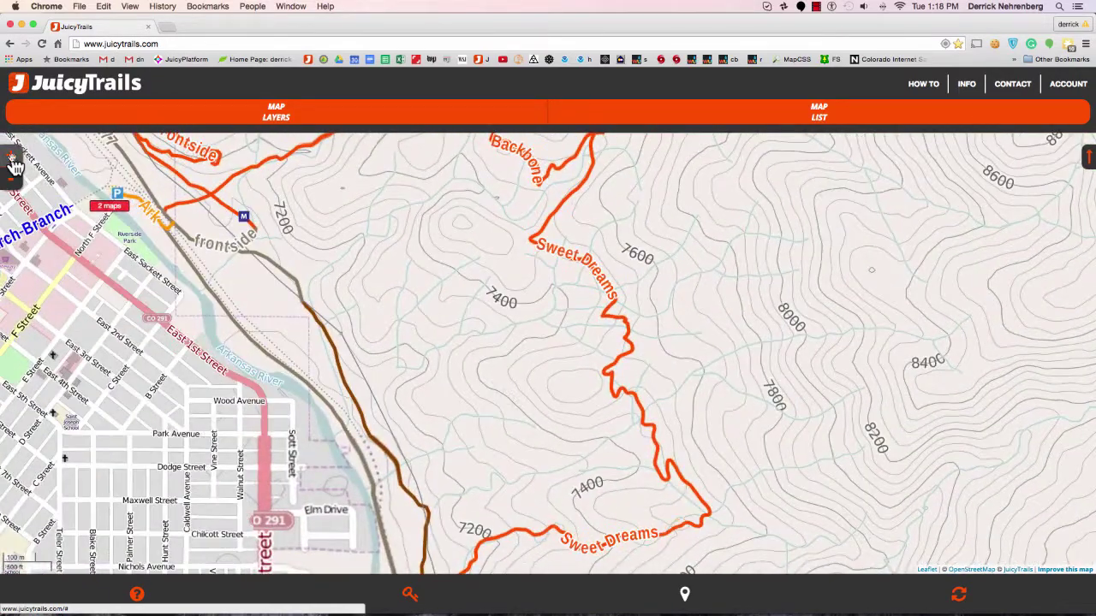
left_click_drag(522, 398, 515, 324)
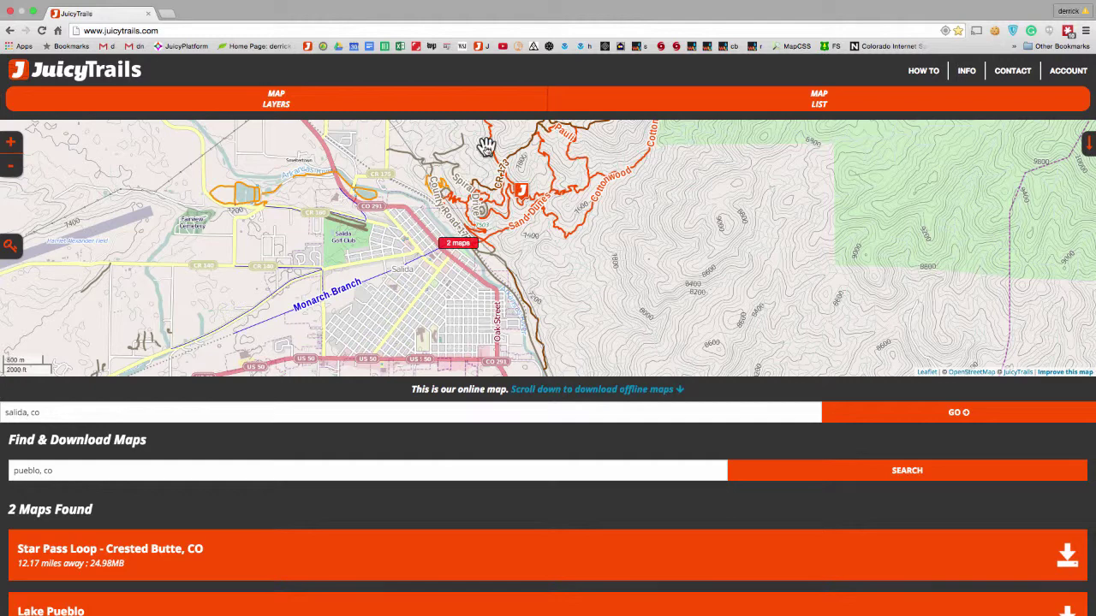
left_click(72, 31)
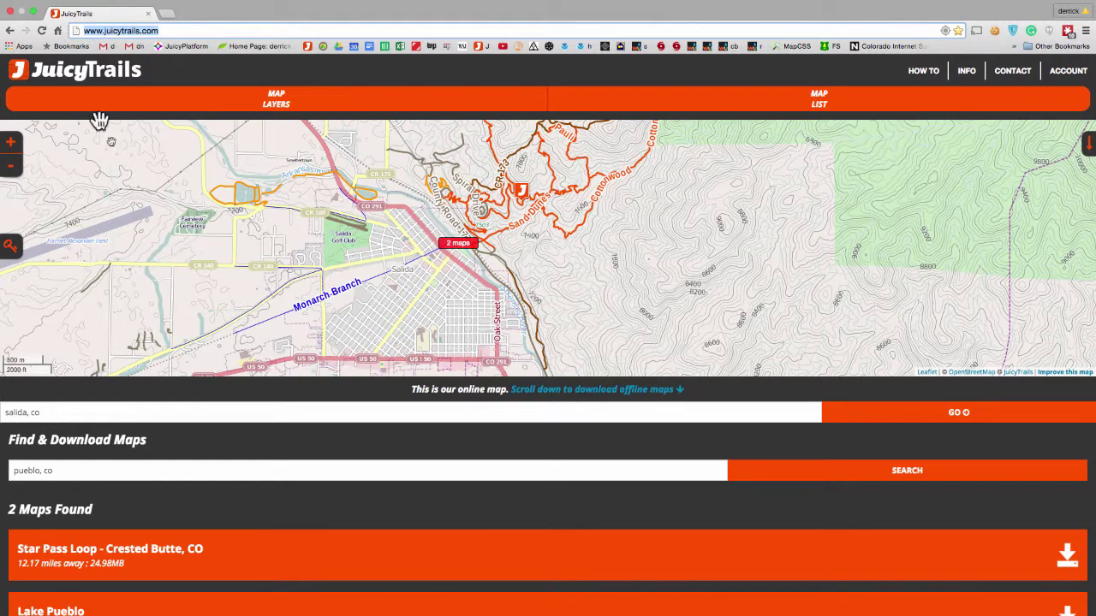
mouse_move(540, 231)
left_mouse_down()
mouse_move(567, 260)
mouse_move(545, 233)
left_mouse_up()
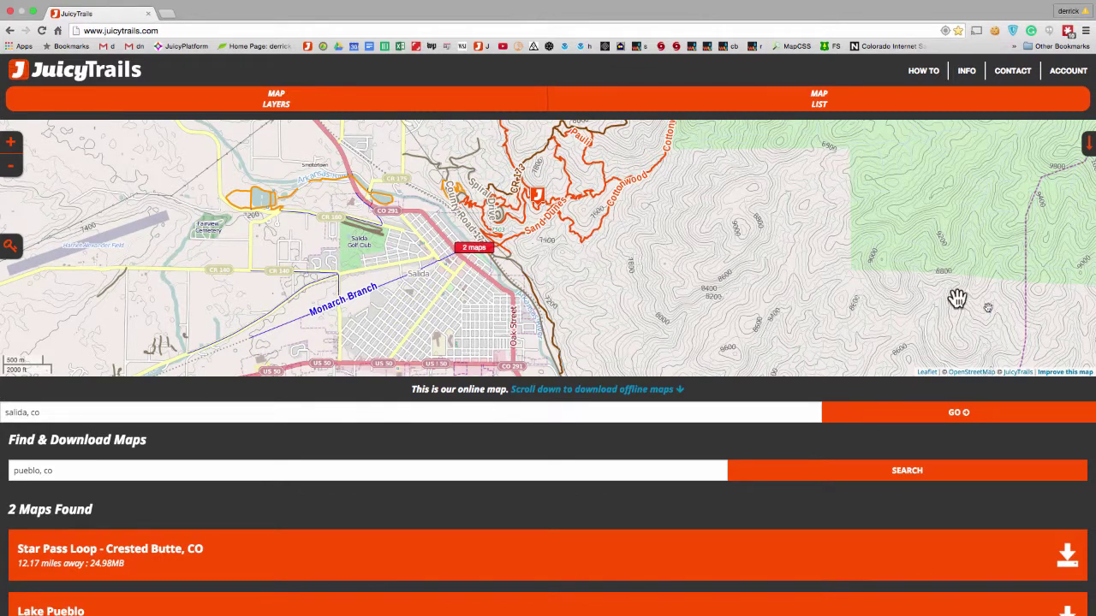
left_click(1062, 373)
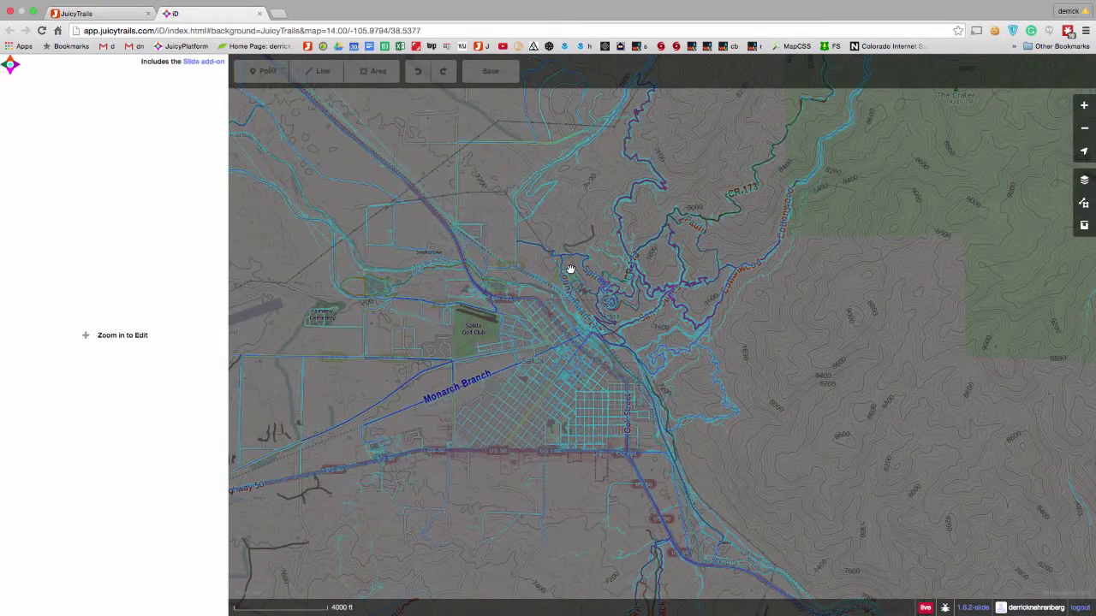
- Examine the Strava heat traces east of Salida and inspect the Cottonwood path where it meets Backbone
left_click_drag(706, 369, 611, 328)
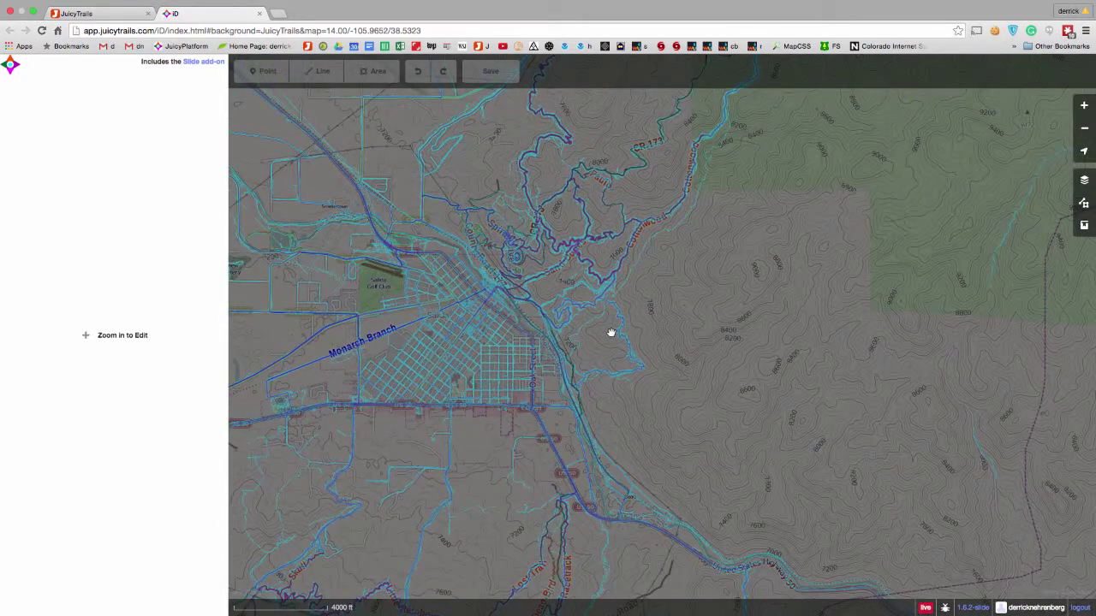
scroll(611, 330, "up", 3)
scroll(611, 332, "up", 3)
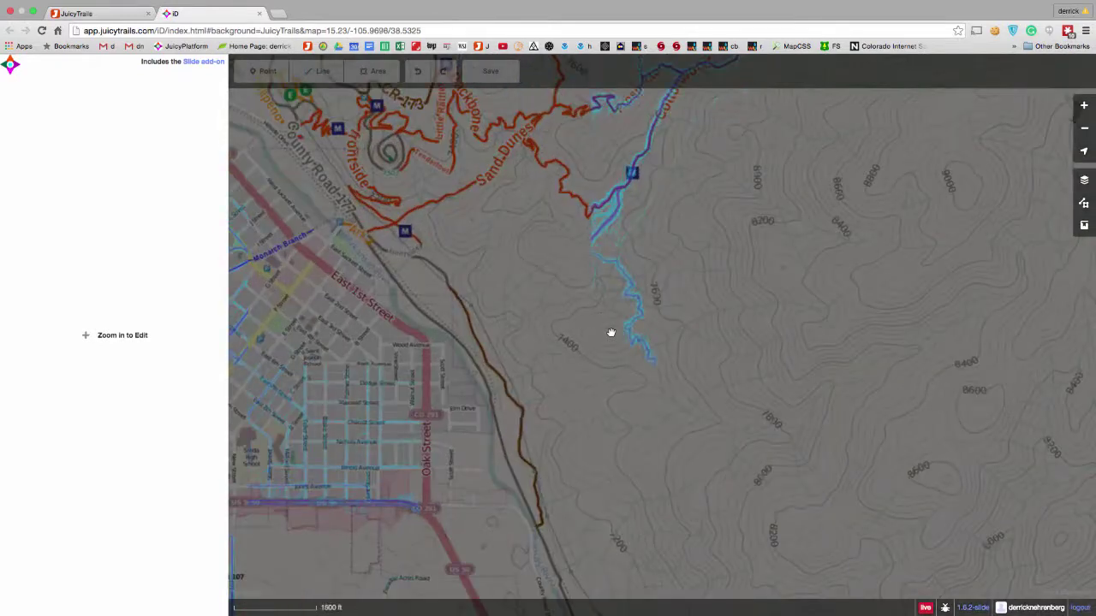
scroll(612, 332, "up", 3)
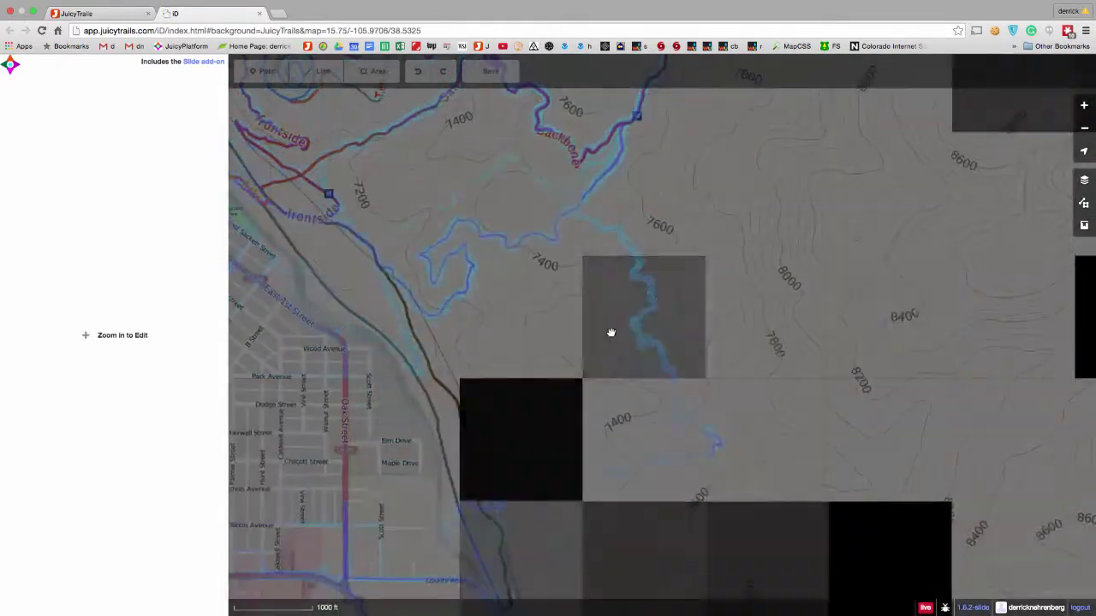
scroll(611, 332, "up", 1)
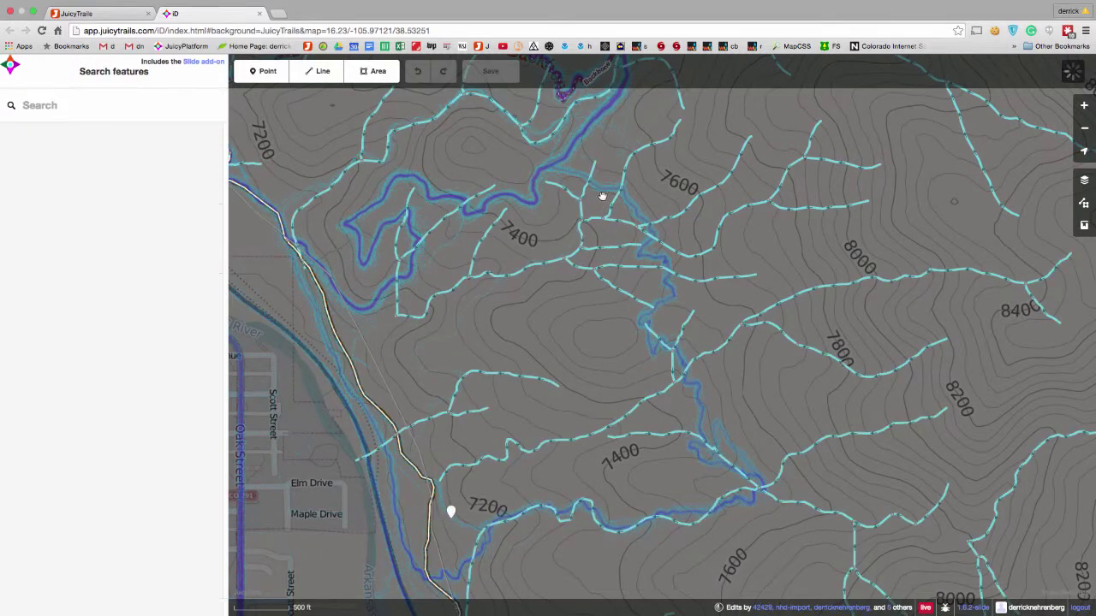
left_click_drag(633, 117, 619, 291)
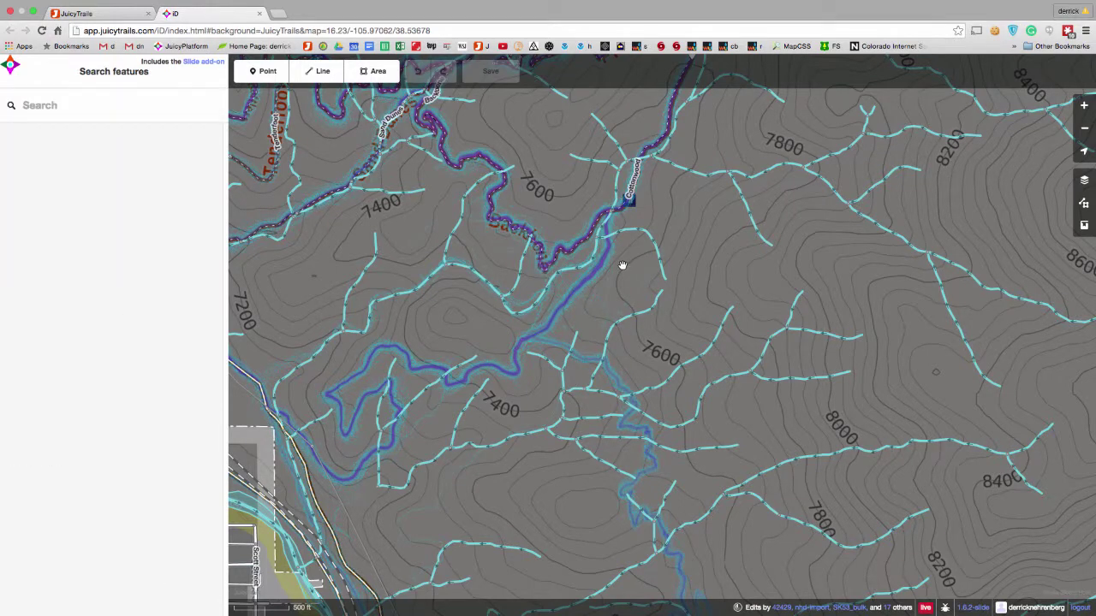
left_click(627, 210)
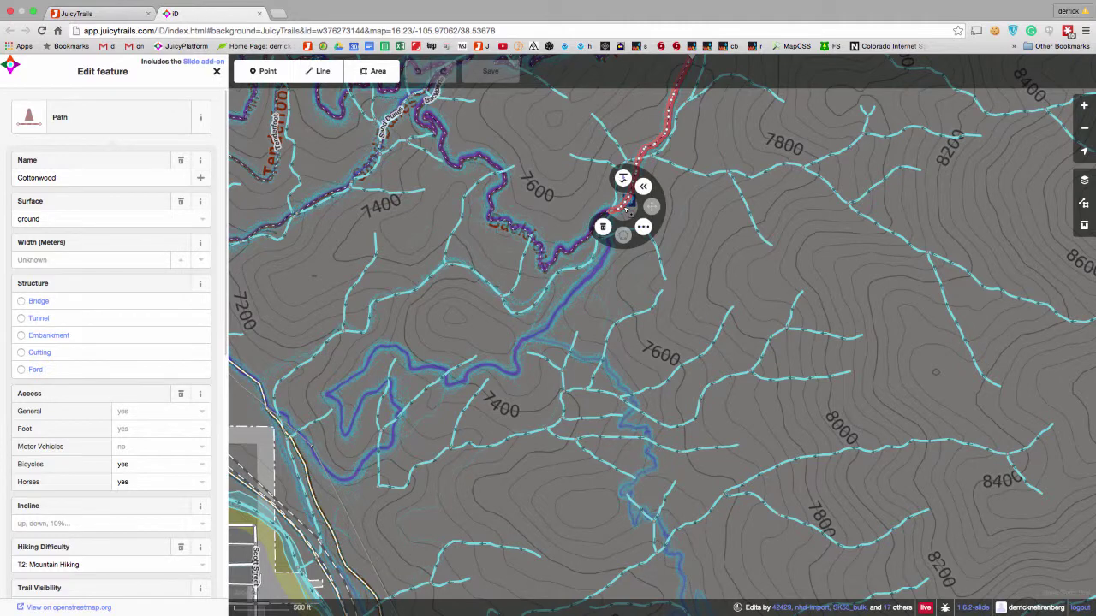
left_click(884, 233)
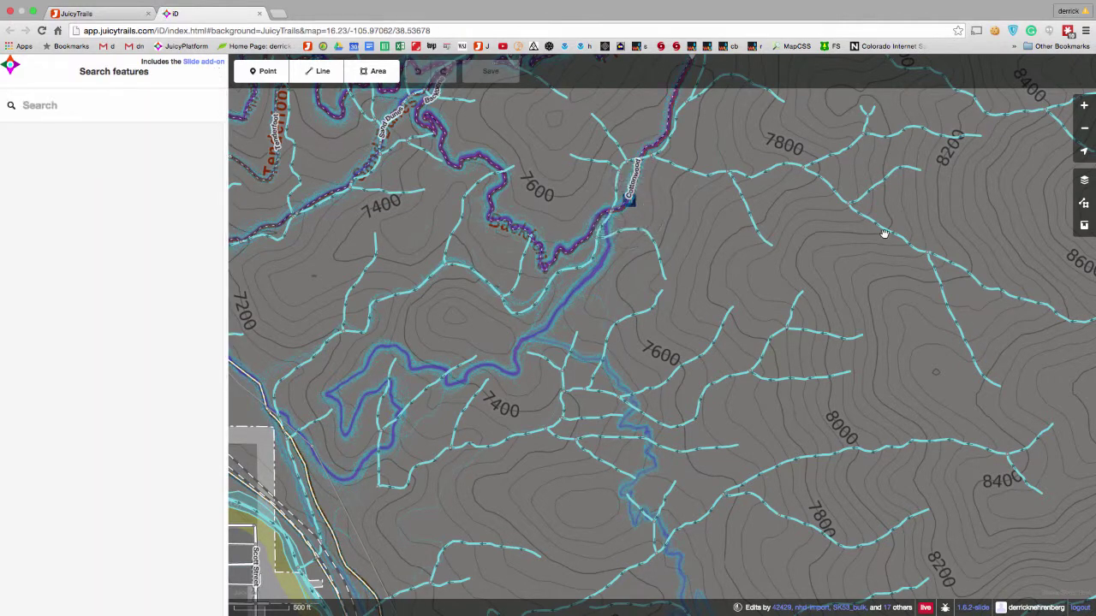
- Switch the editor's background to Bing aerial imagery, keeping the Strava Global Heat overlay on
left_click(1083, 181)
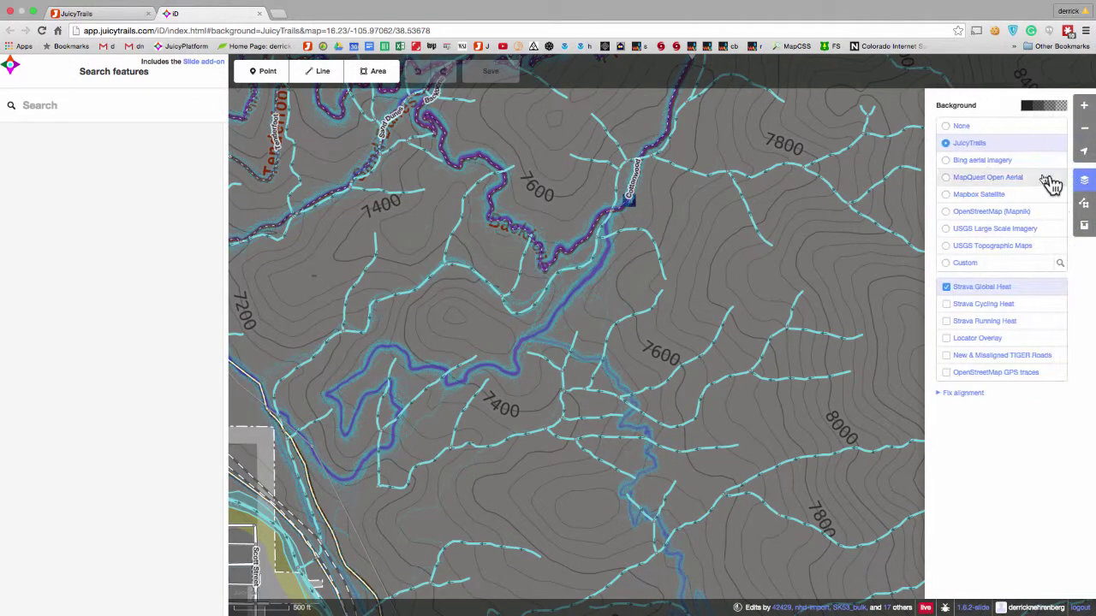
left_click(945, 161)
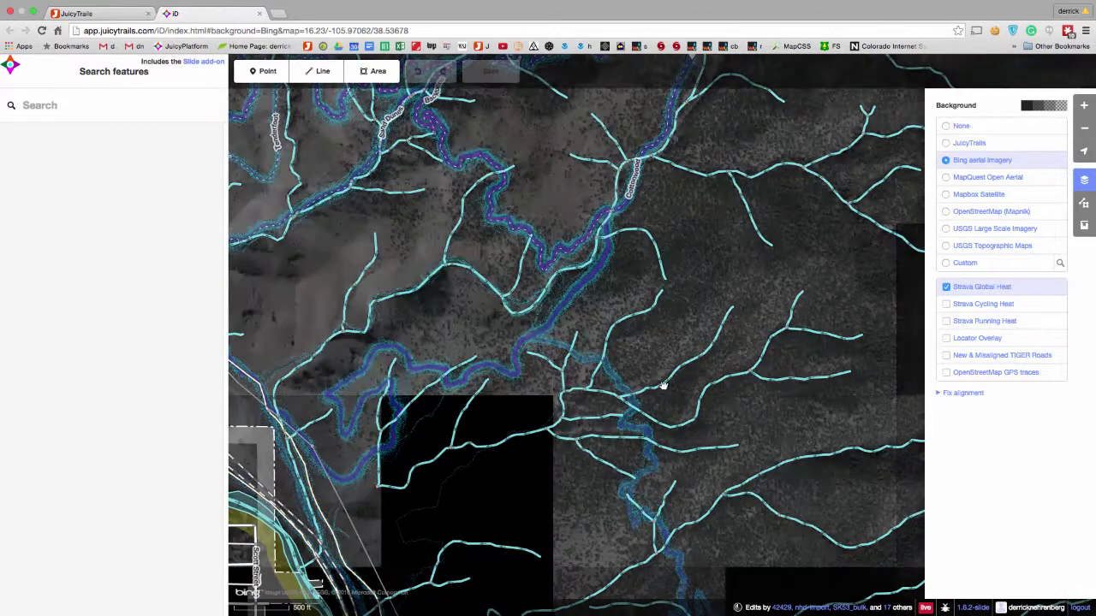
left_click_drag(634, 368, 605, 289)
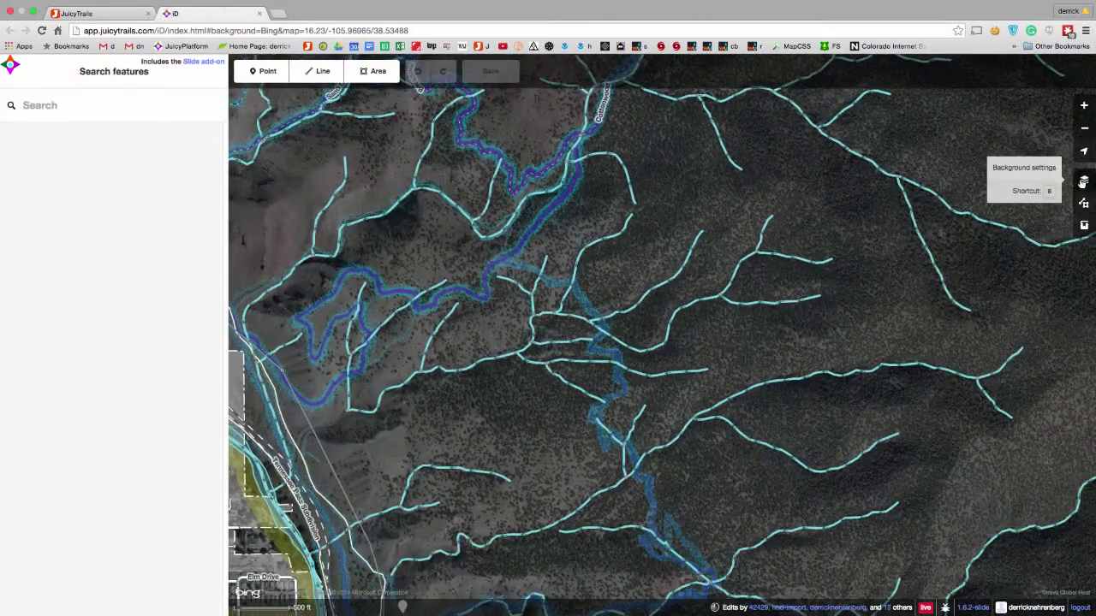
left_click(1083, 179)
- Examine the unmapped trail's heat trace against the aerial imagery and the streams it crosses, south of the Cottonwood path
left_click(623, 370)
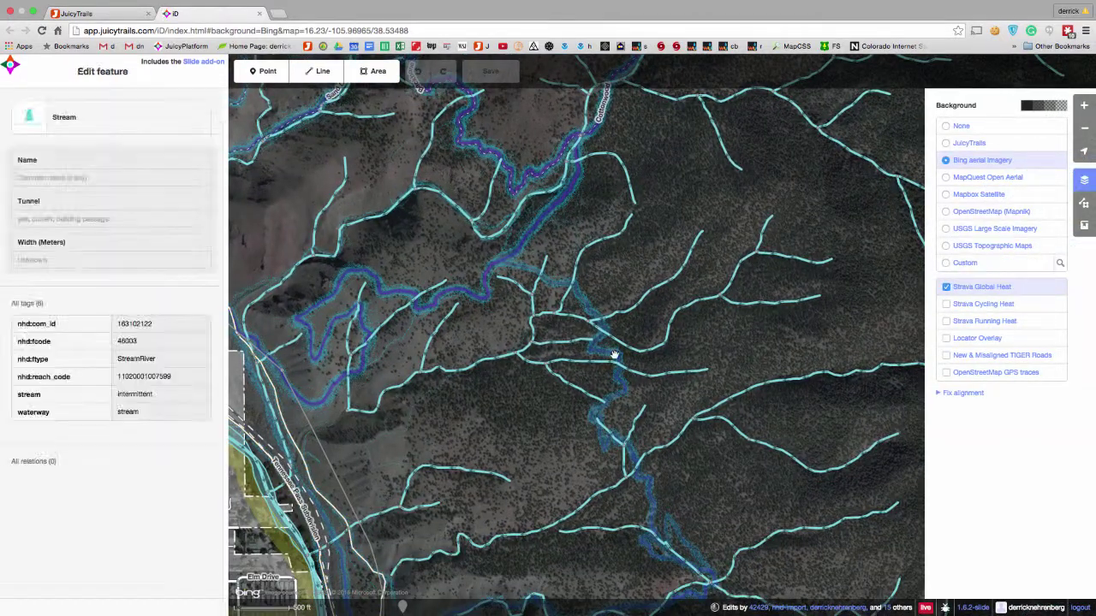
scroll(623, 370, "up", 2)
scroll(622, 370, "up", 5)
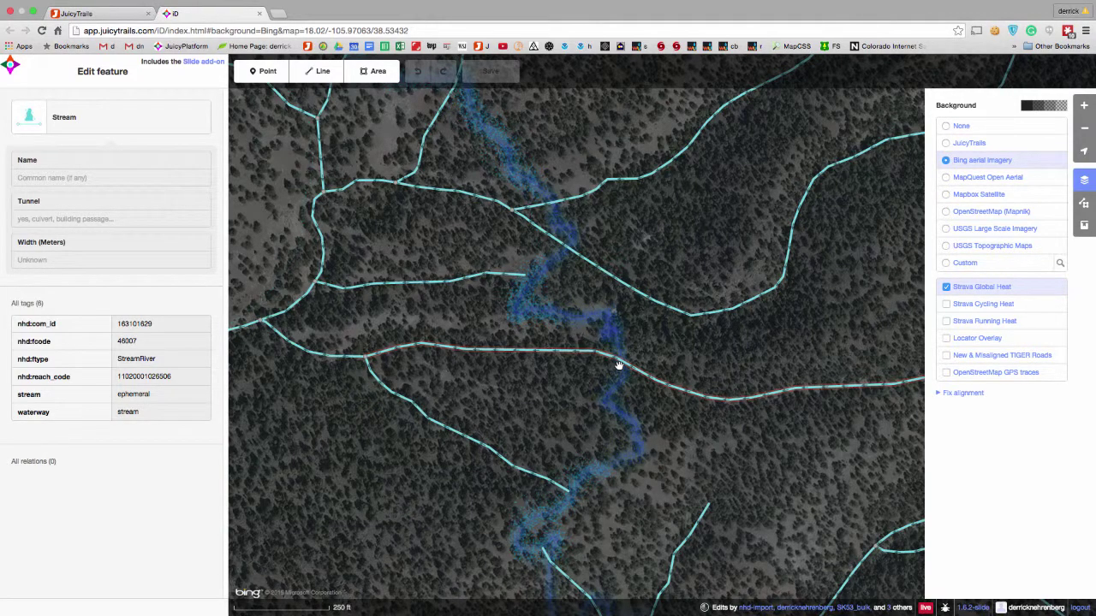
left_click(626, 349)
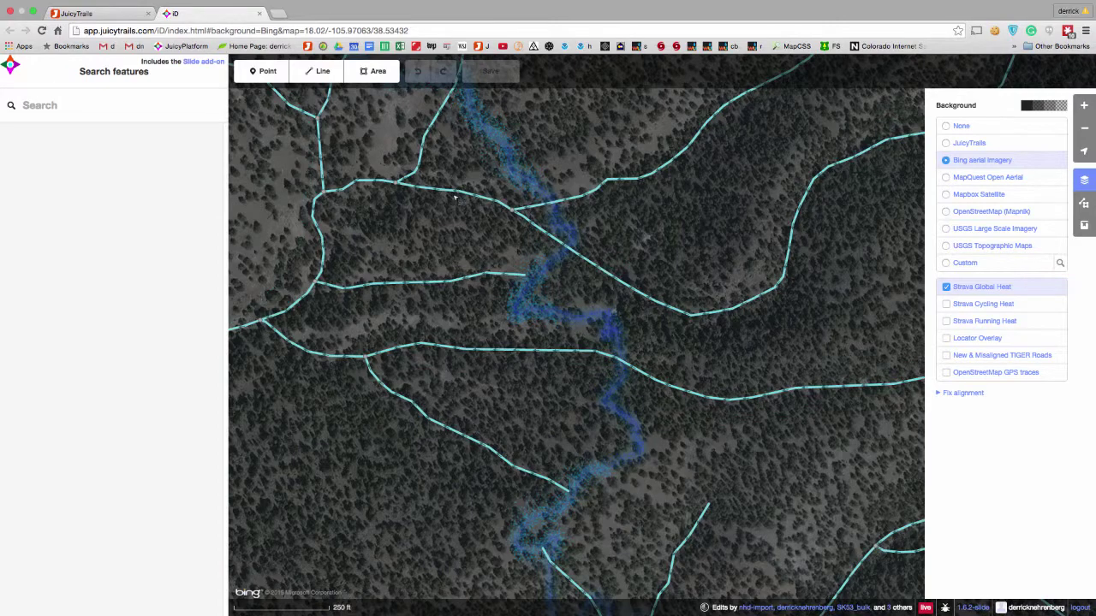
scroll(465, 295, "down", 5)
left_click(469, 285)
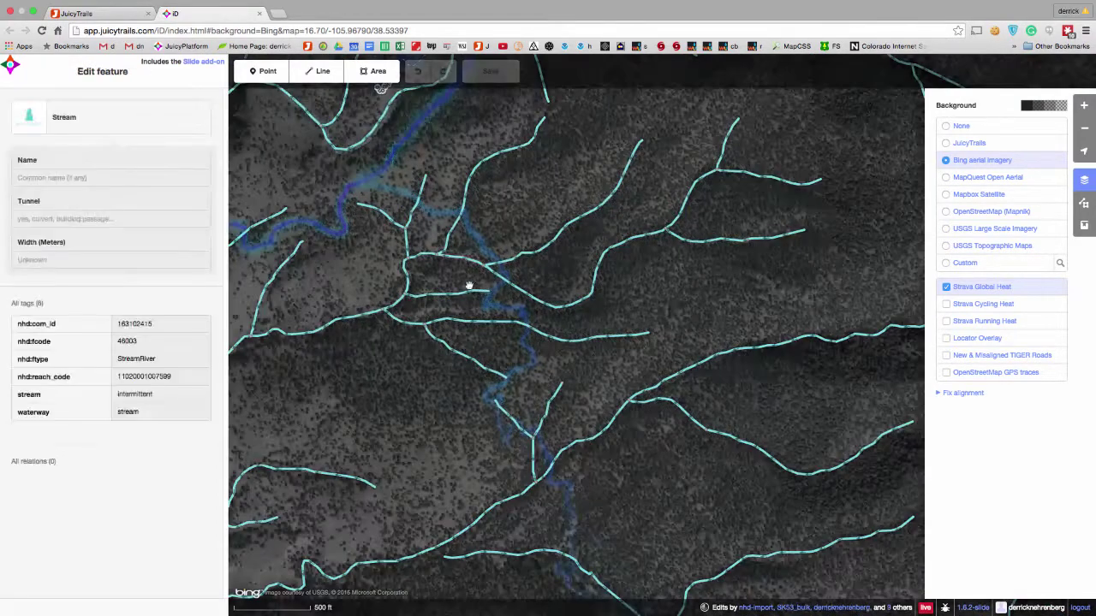
scroll(469, 285, "down", 3)
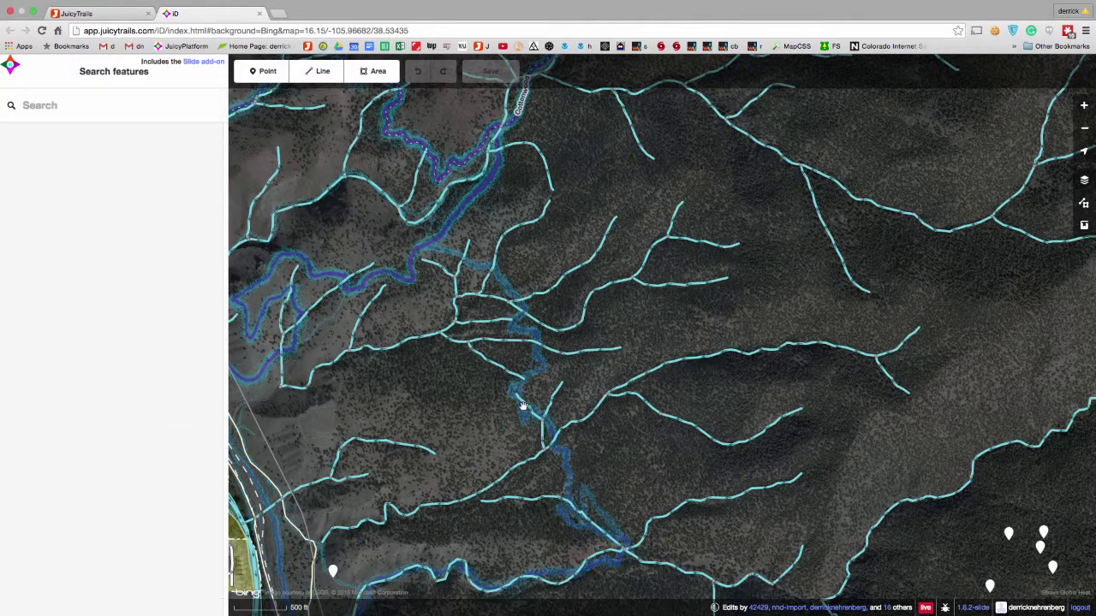
left_click_drag(473, 558, 571, 304)
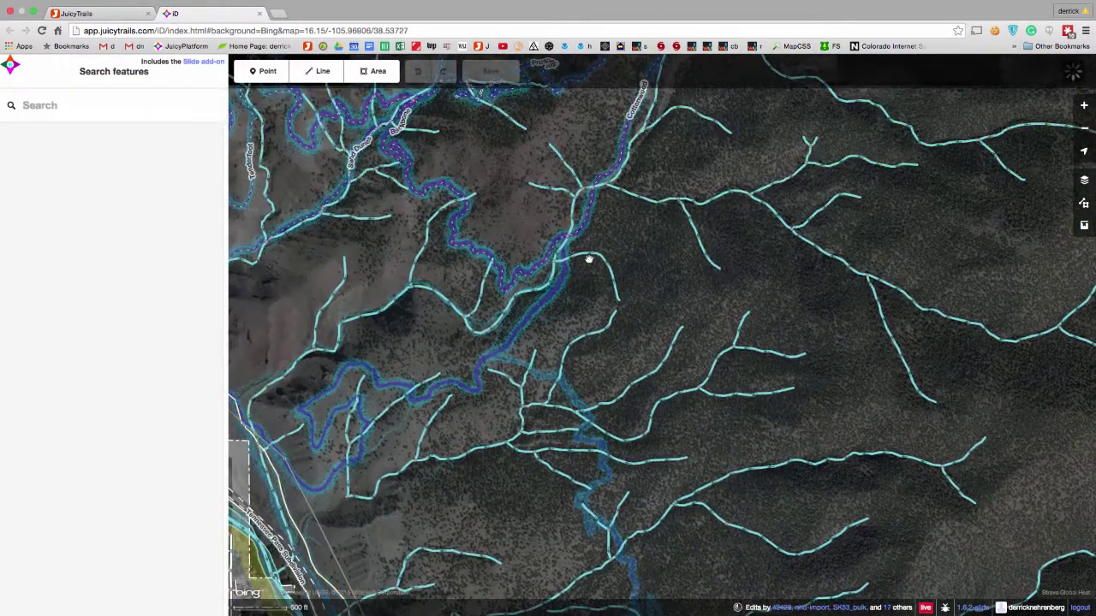
- Start a new line at the junction of Backbone and Cottonwood and trace the first bend of the heat trail southward
scroll(588, 256, "up", 5)
scroll(551, 274, "up", 5)
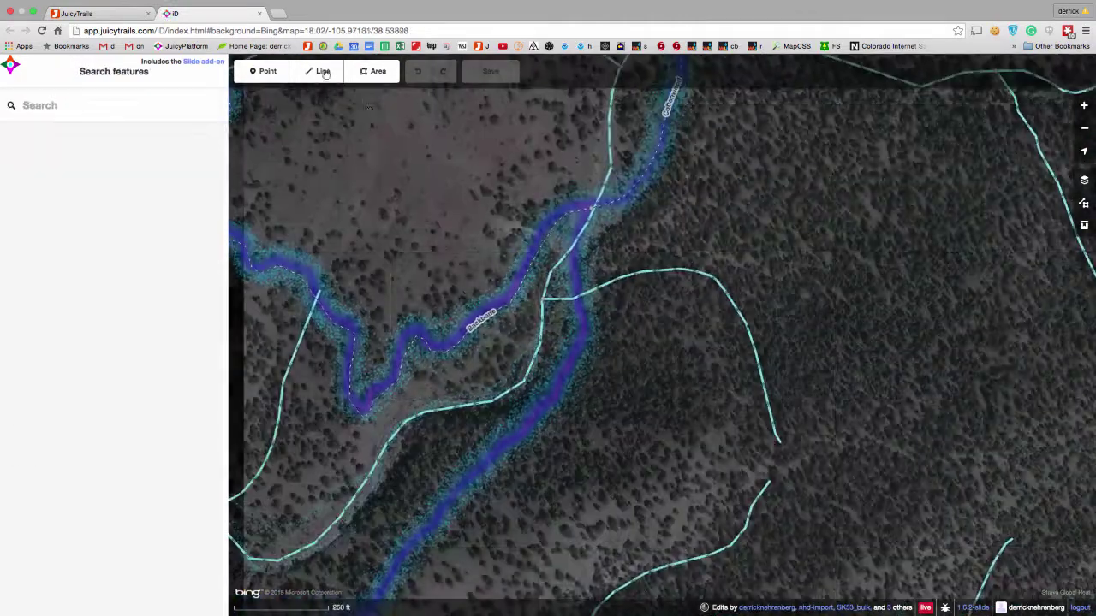
left_click(323, 71)
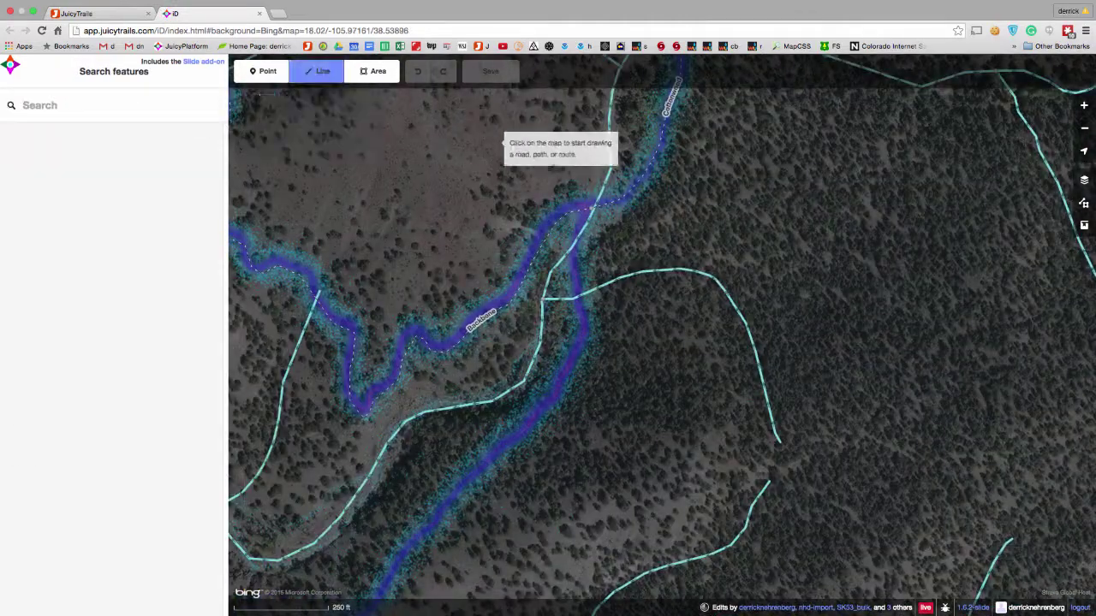
left_click(591, 208)
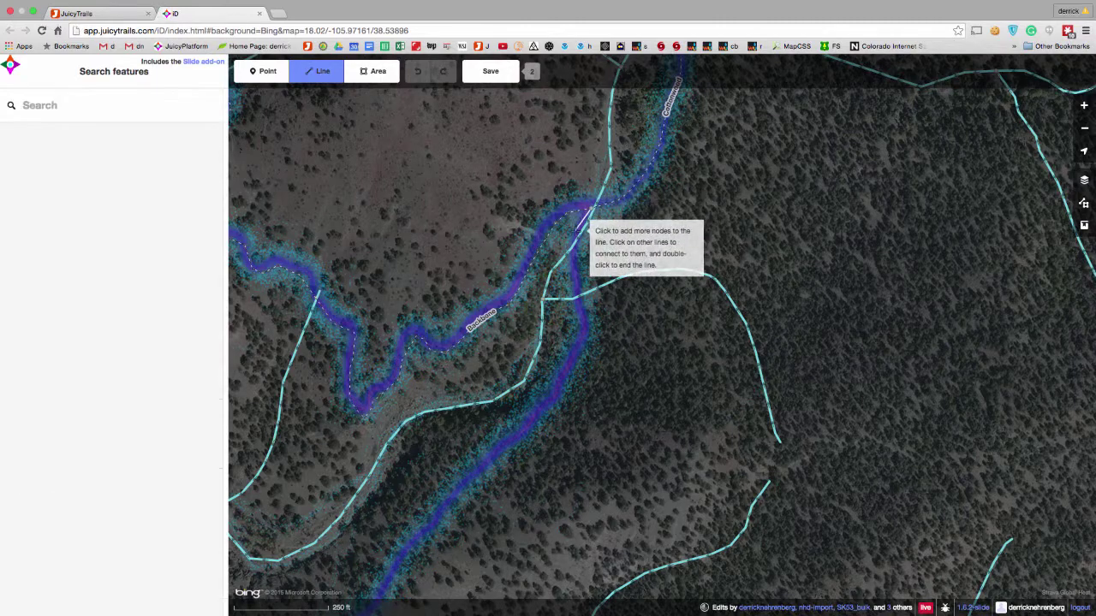
left_click(575, 233)
left_click(584, 328)
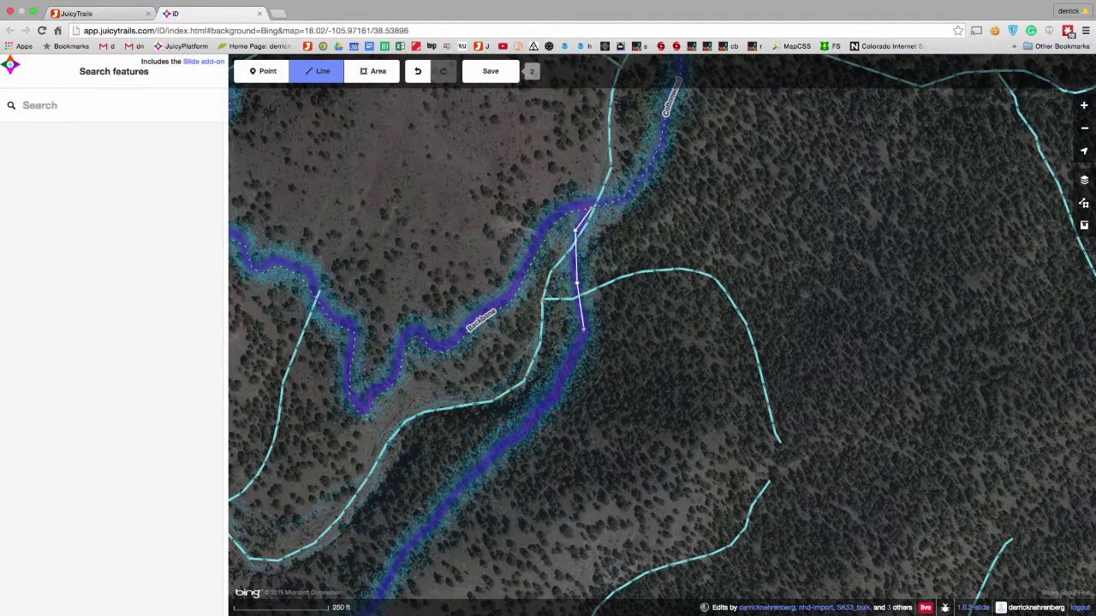
- Continue the line southwest along the heat trace to the fork and east onto the fainter branch
scroll(545, 414, "down", 5)
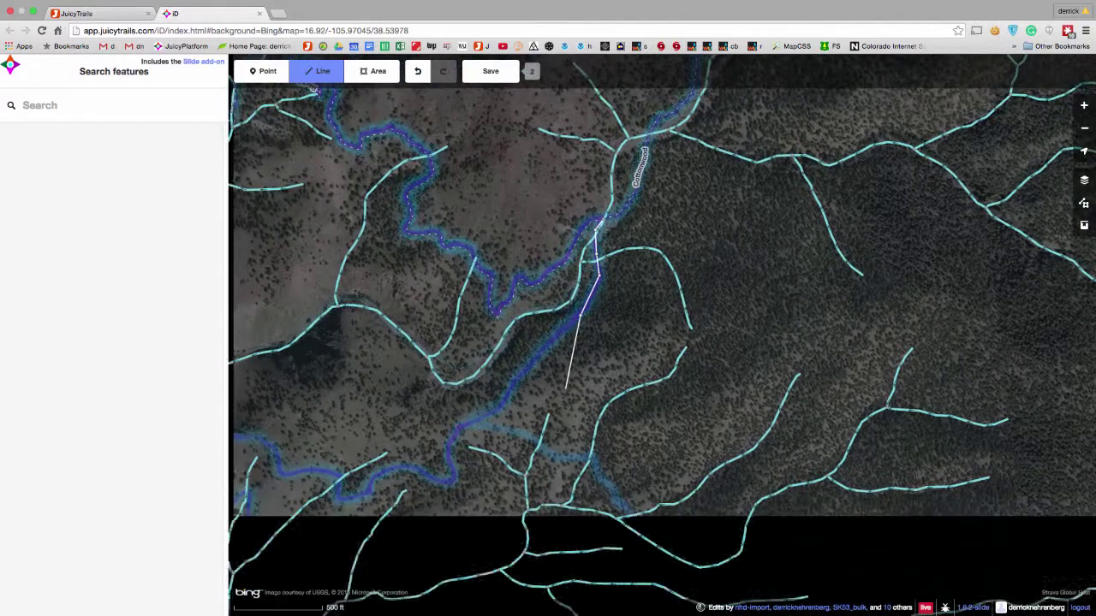
left_click(516, 377)
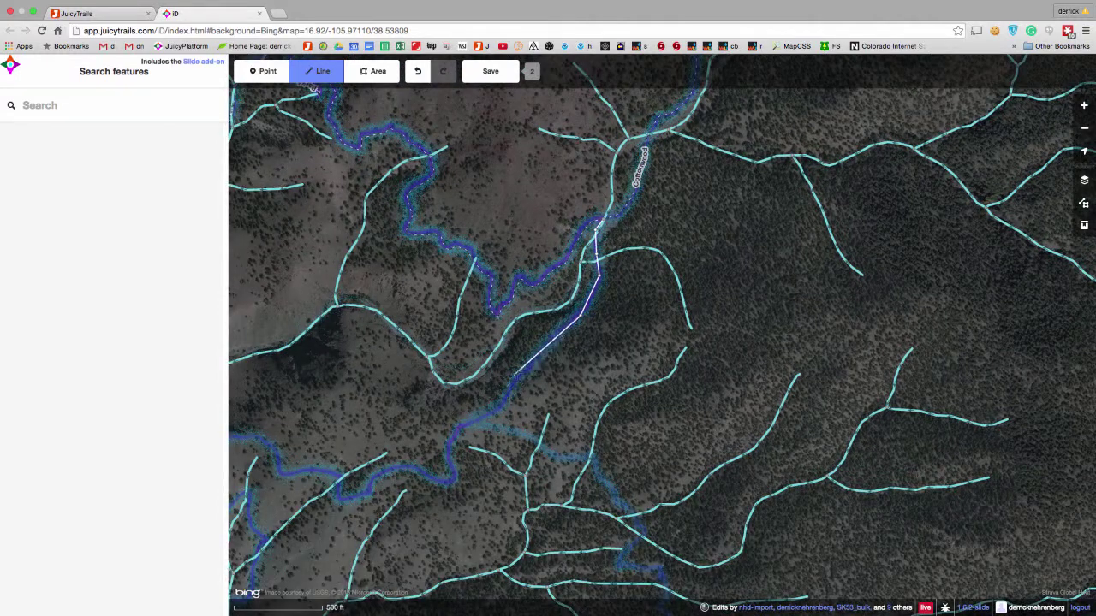
left_click(497, 409)
left_click(517, 430)
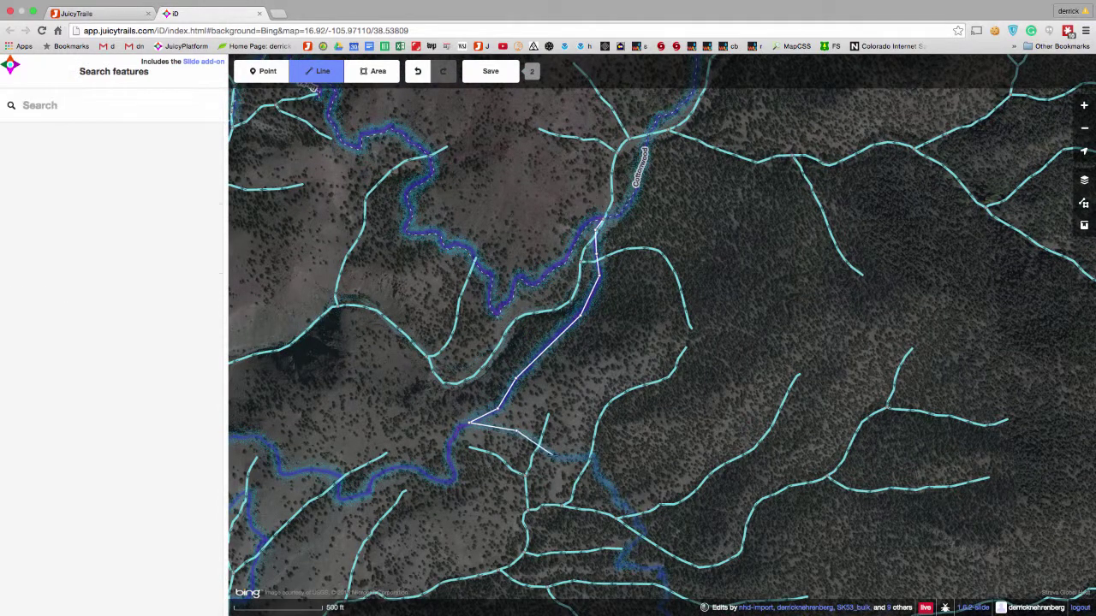
left_click(595, 456)
- Trace the line southeast along the fainter heat trail, through its zigzags across the streams
left_click_drag(600, 477, 548, 338)
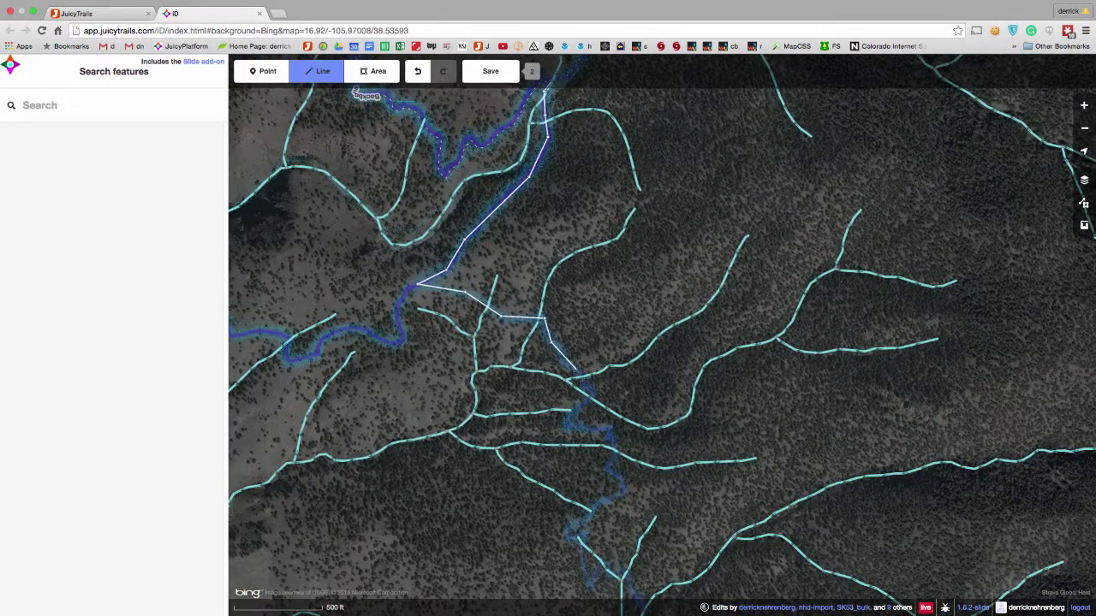
left_click(592, 392)
left_click(566, 424)
left_click(612, 426)
double_click(620, 482)
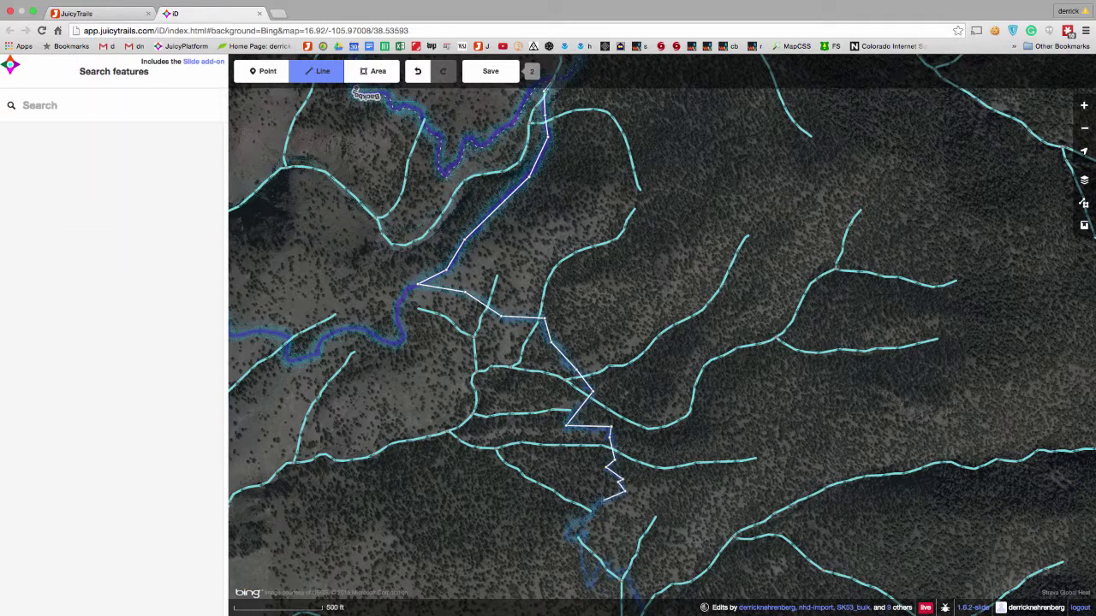
- Trace the line along the rest of the heat trail, southwest across the stream and power line, and end it on the road
left_click_drag(622, 492, 553, 368)
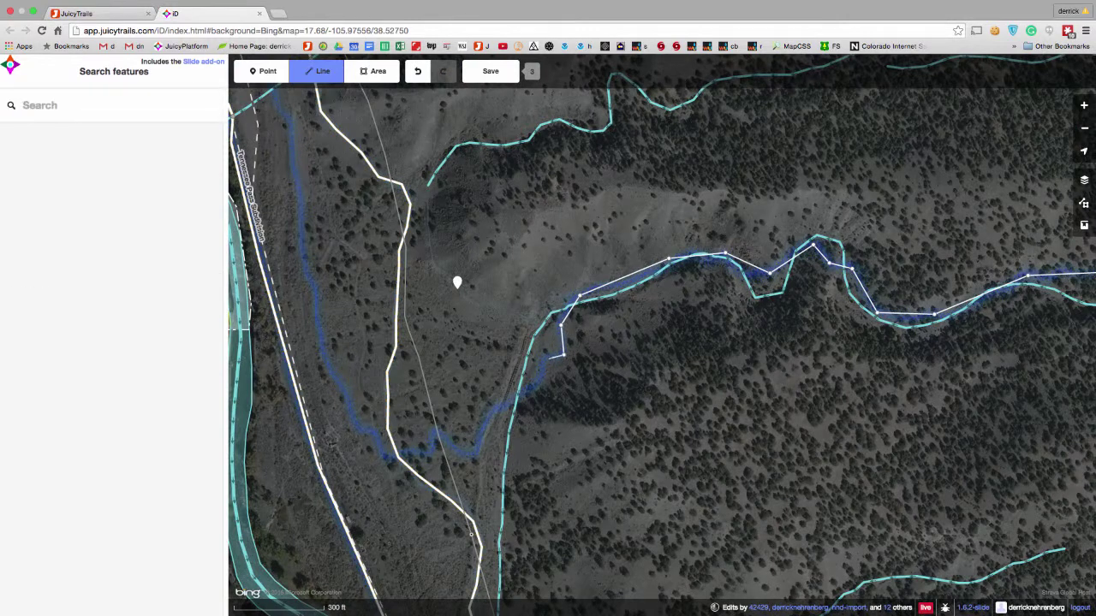
left_click(545, 358)
left_click(541, 387)
left_click(505, 407)
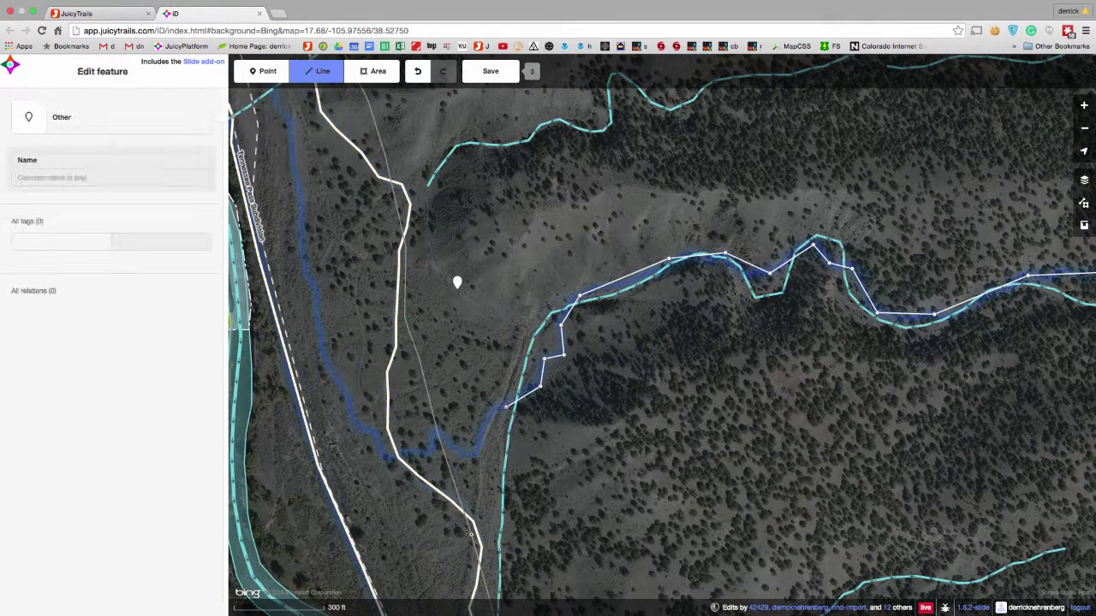
left_click(493, 410)
left_click(478, 442)
left_click(475, 456)
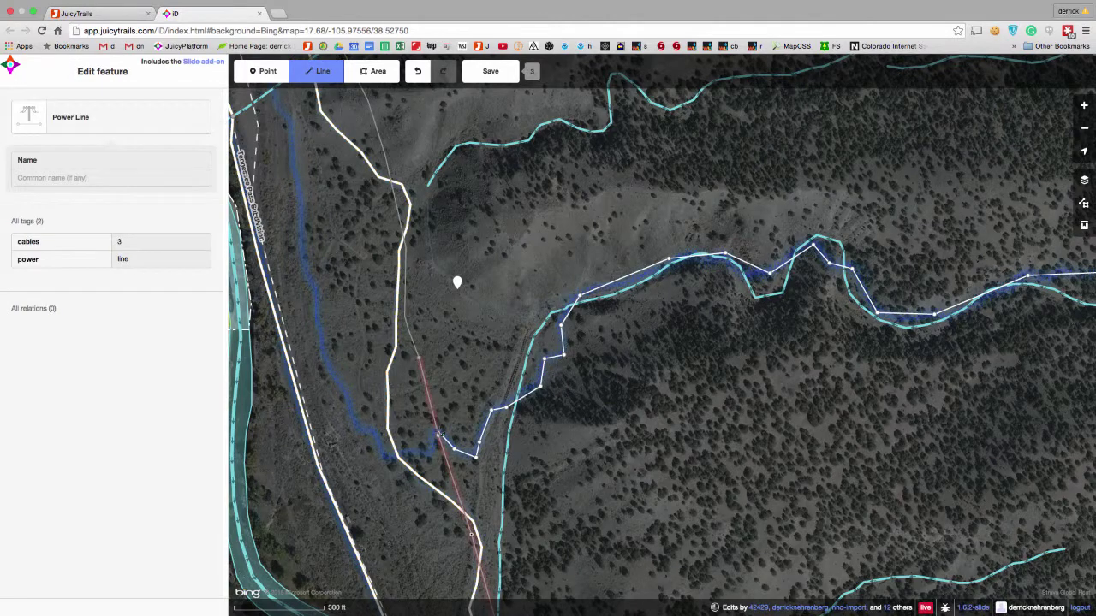
left_click(435, 432)
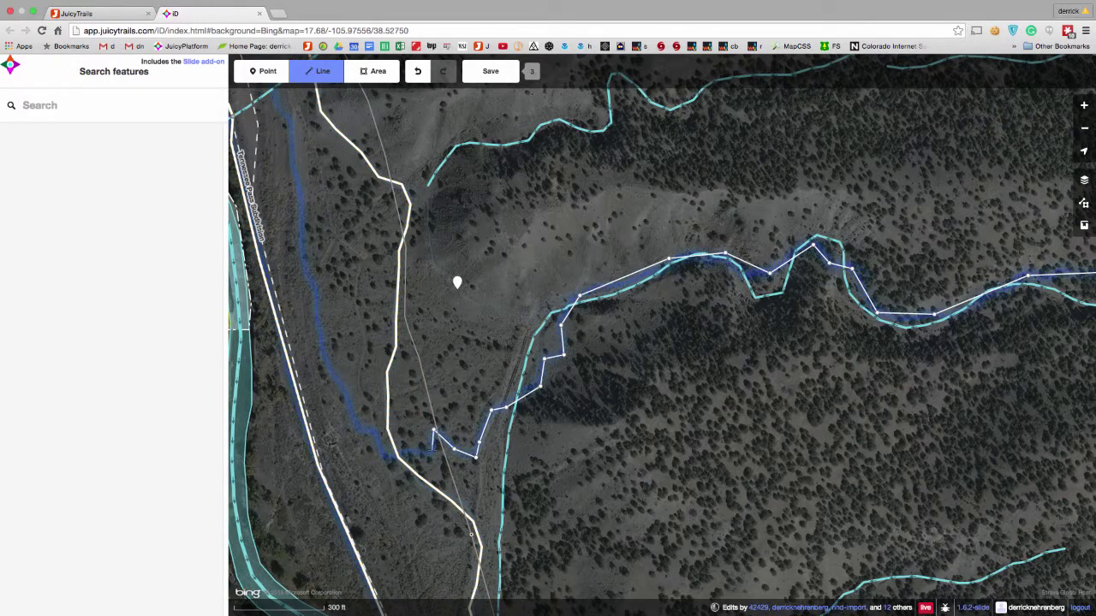
double_click(397, 458)
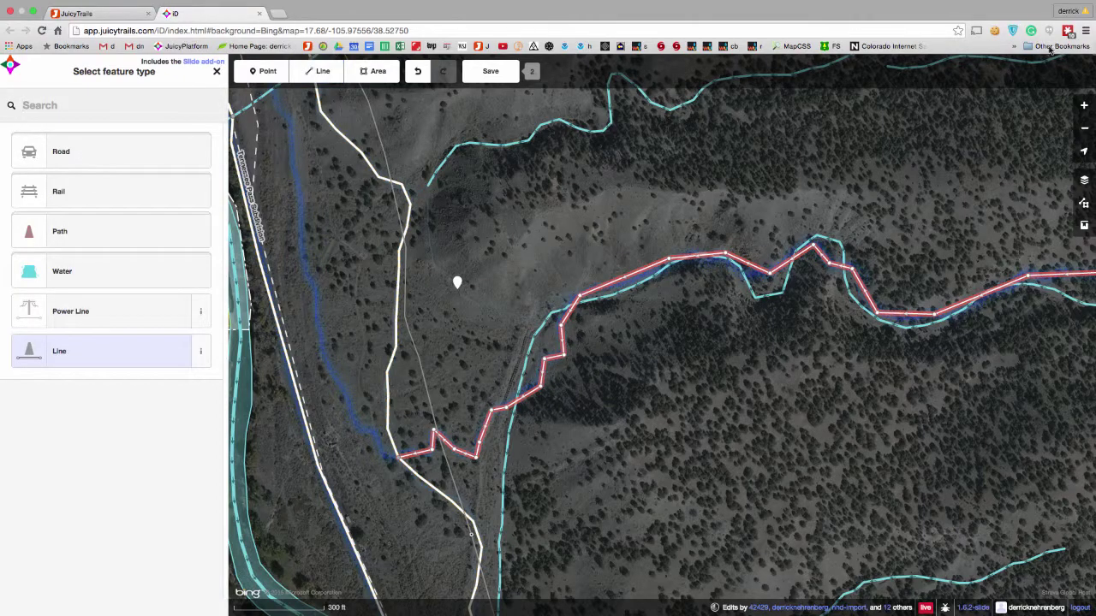
- Slide the whole traced line's geometry to the Strava heatmap
left_click_drag(991, 163, 578, 305)
scroll(707, 264, "down", 4)
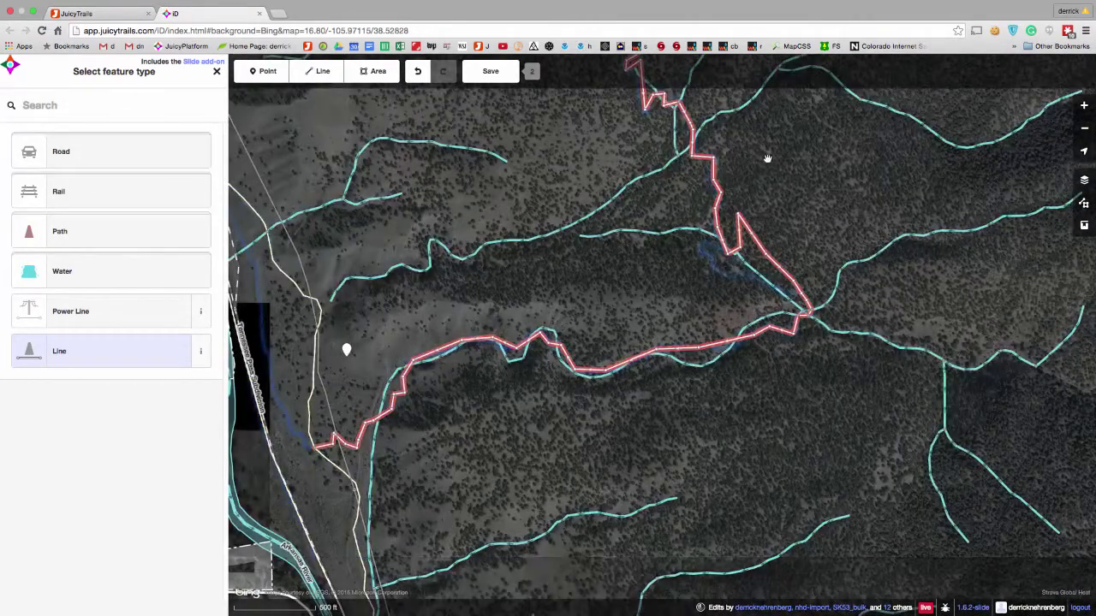
left_click_drag(767, 159, 736, 384)
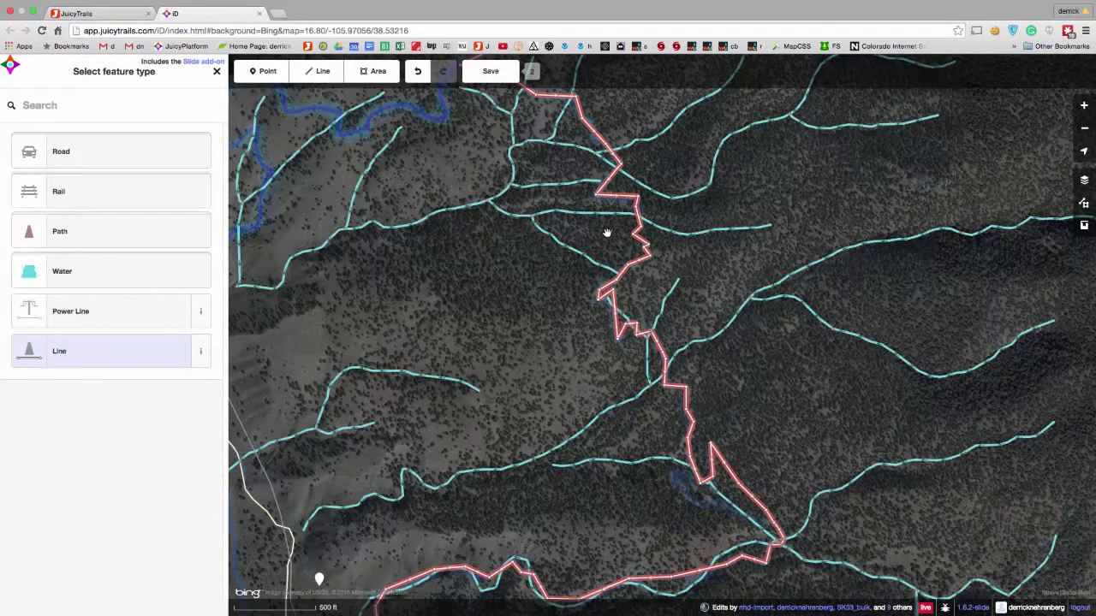
left_click_drag(606, 232, 590, 399)
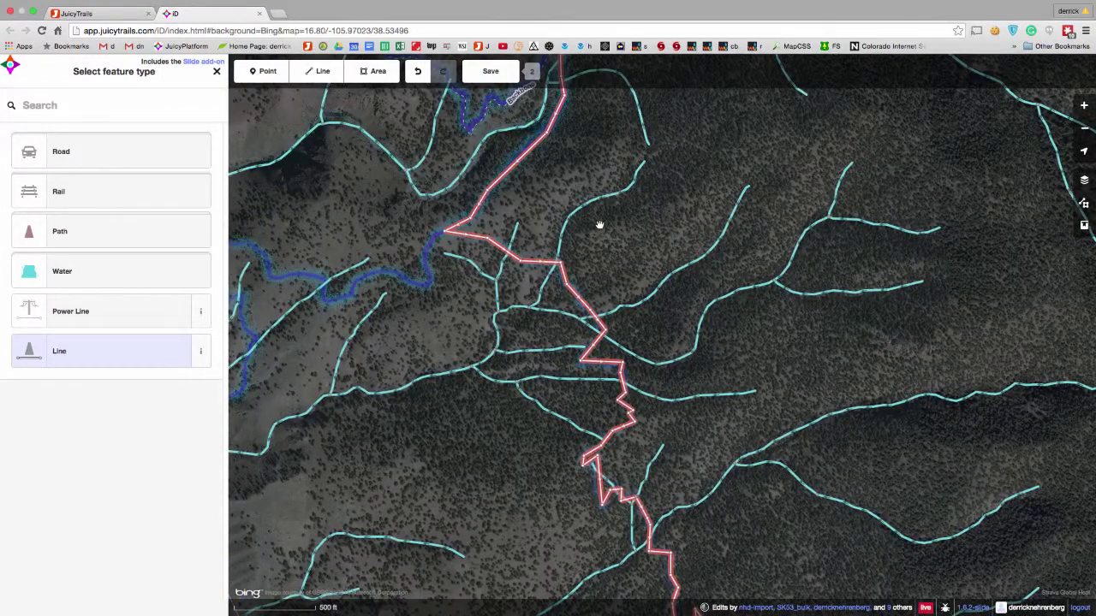
left_click(600, 272)
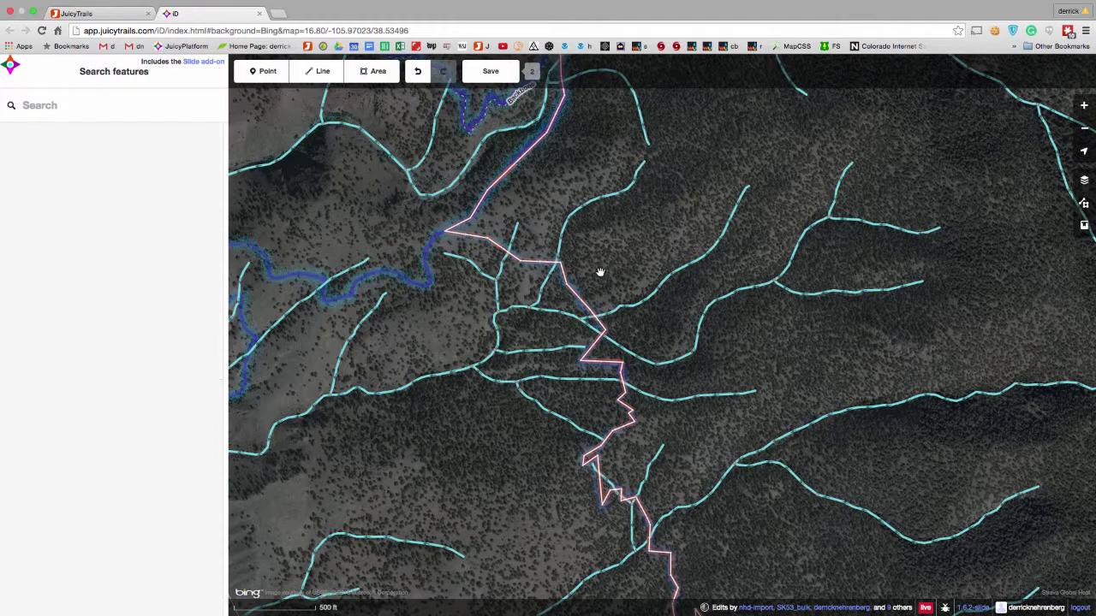
left_click(576, 296)
left_click(575, 295)
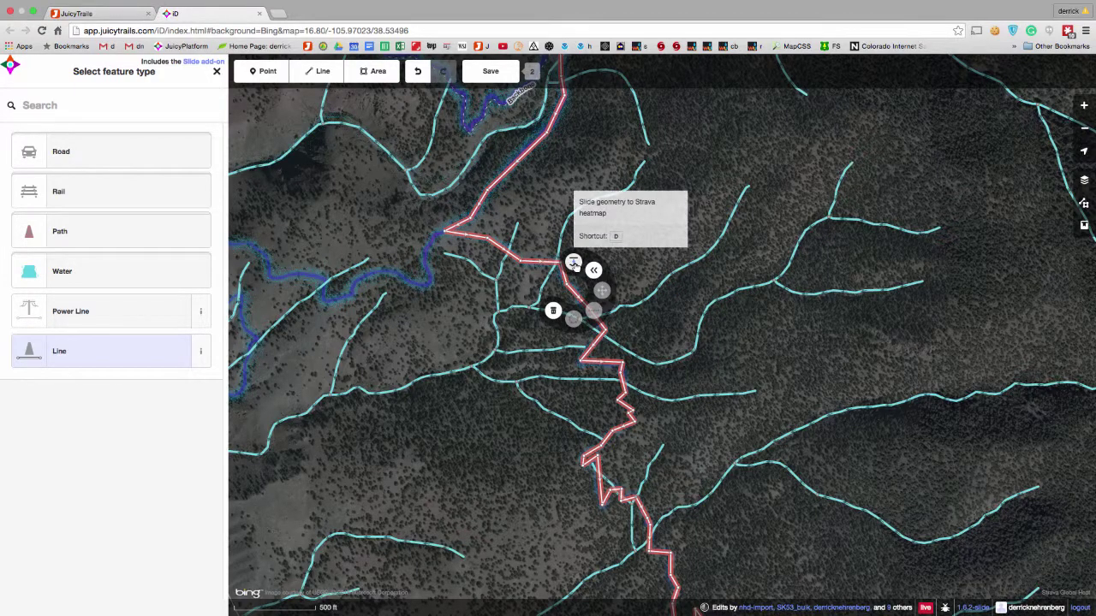
left_click(573, 263)
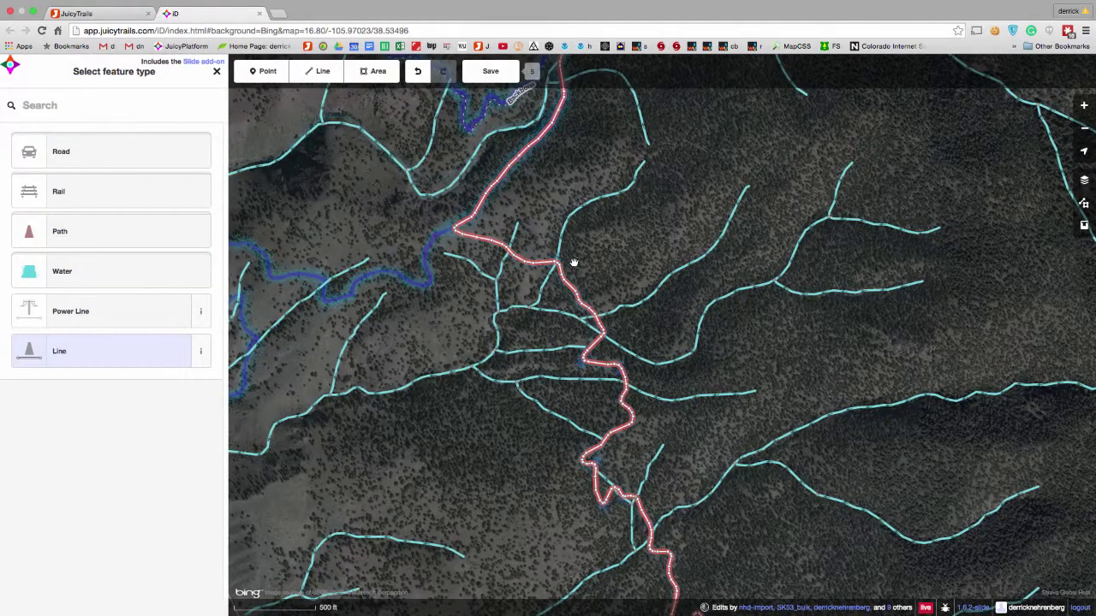
- Examine how the slid line follows the heat trace through the zigzags across the streams
left_click_drag(606, 287, 600, 196)
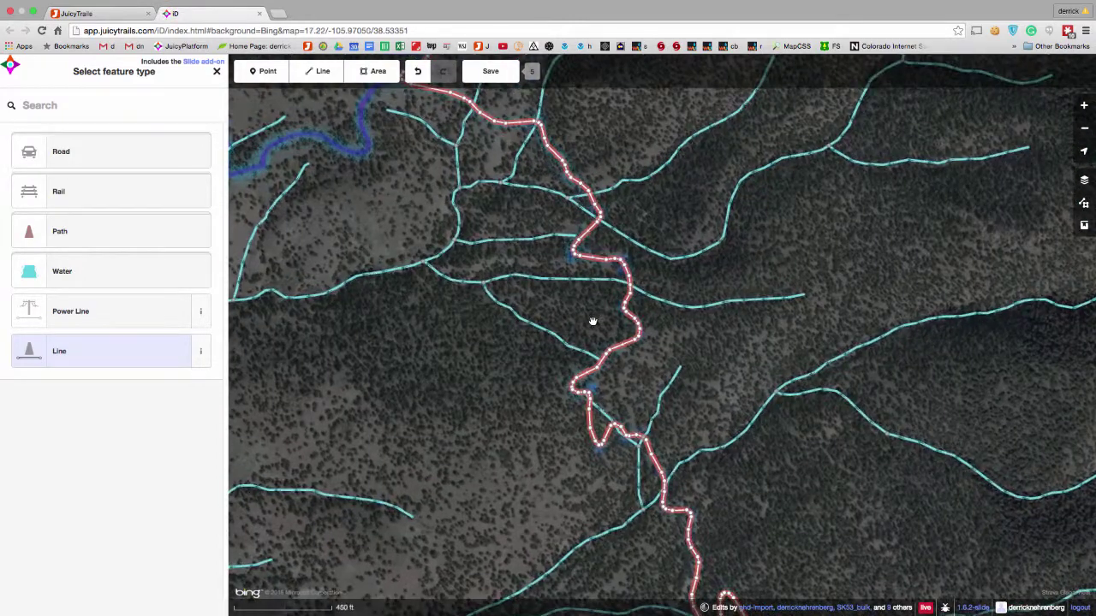
scroll(593, 321, "up", 3)
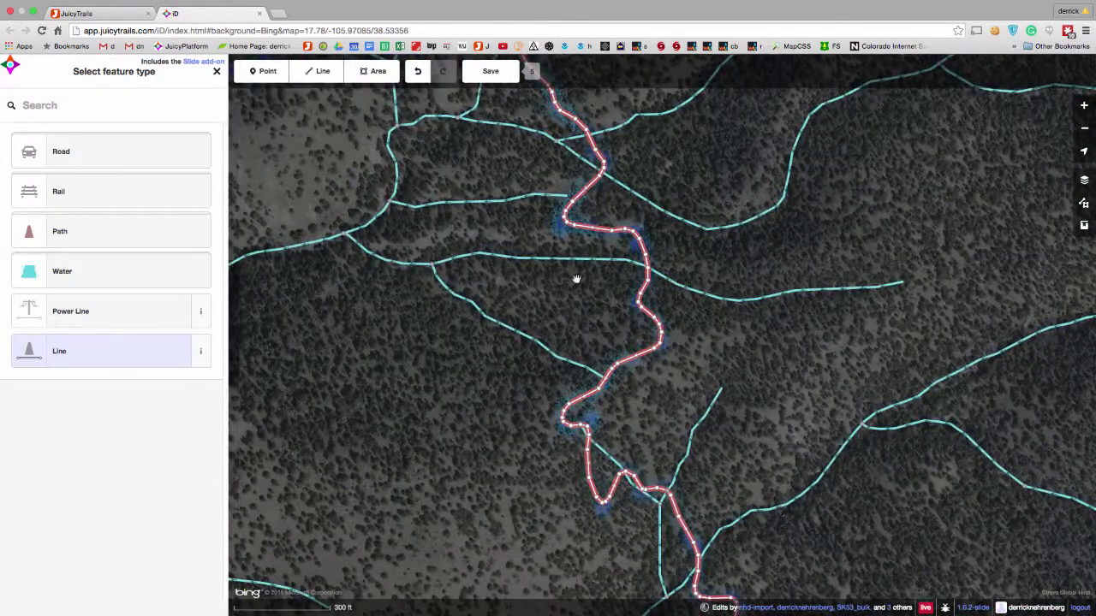
key("Escape")
left_click(565, 224)
left_click_drag(618, 253, 593, 210)
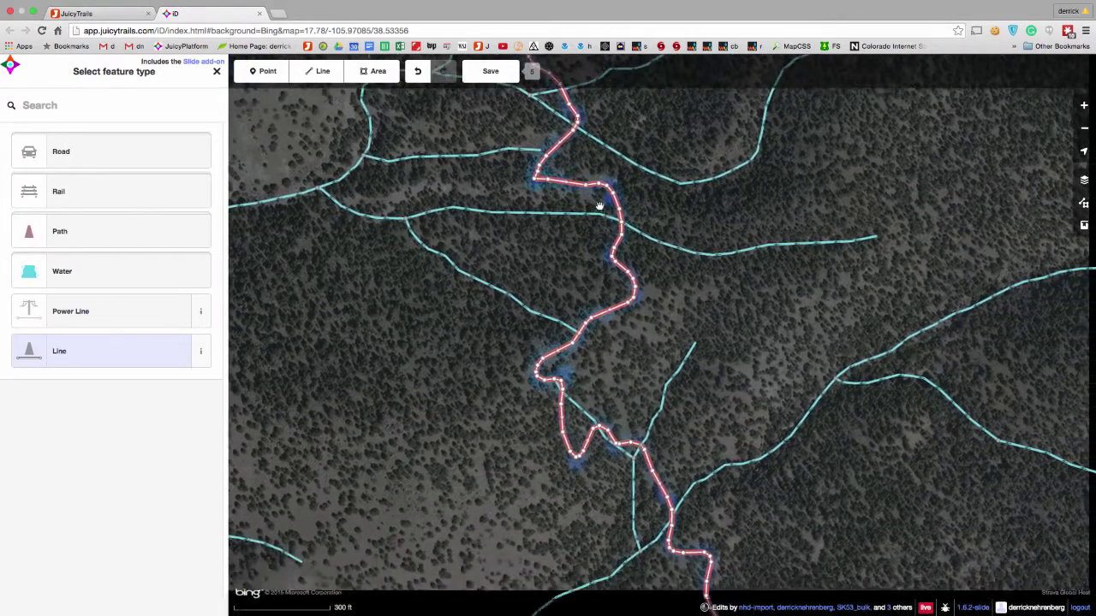
key("Escape")
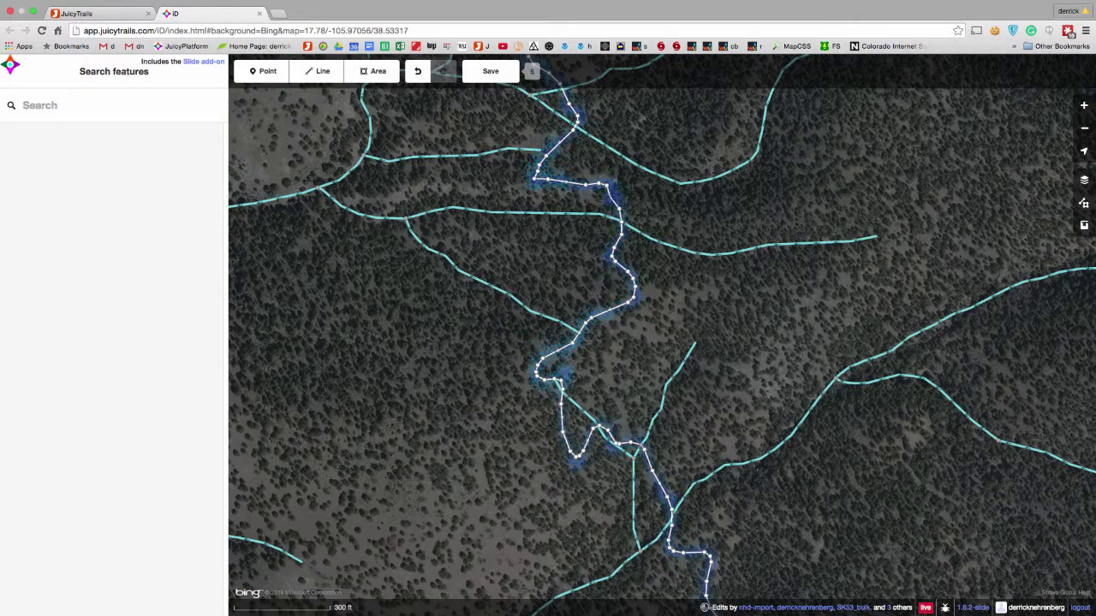
left_click(614, 198)
left_click_drag(643, 362, 613, 211)
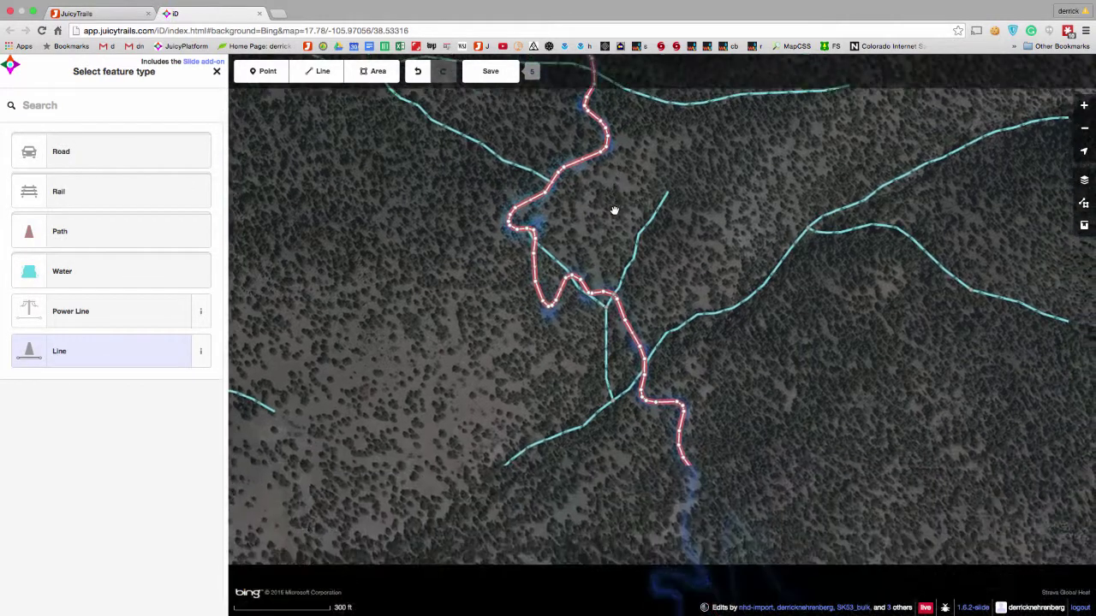
key("Escape")
left_click(535, 226)
- Check the slid line against the heat trace from the southeastern switchback westward to the road
left_click_drag(731, 489, 648, 194)
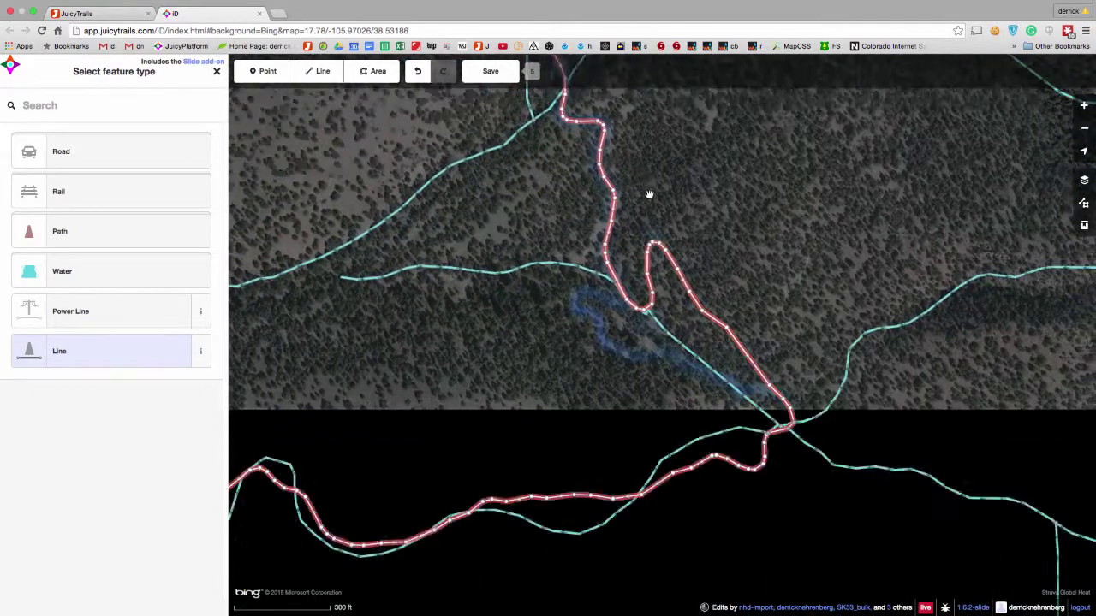
key("Escape")
left_click(787, 428)
left_click_drag(604, 419, 760, 353)
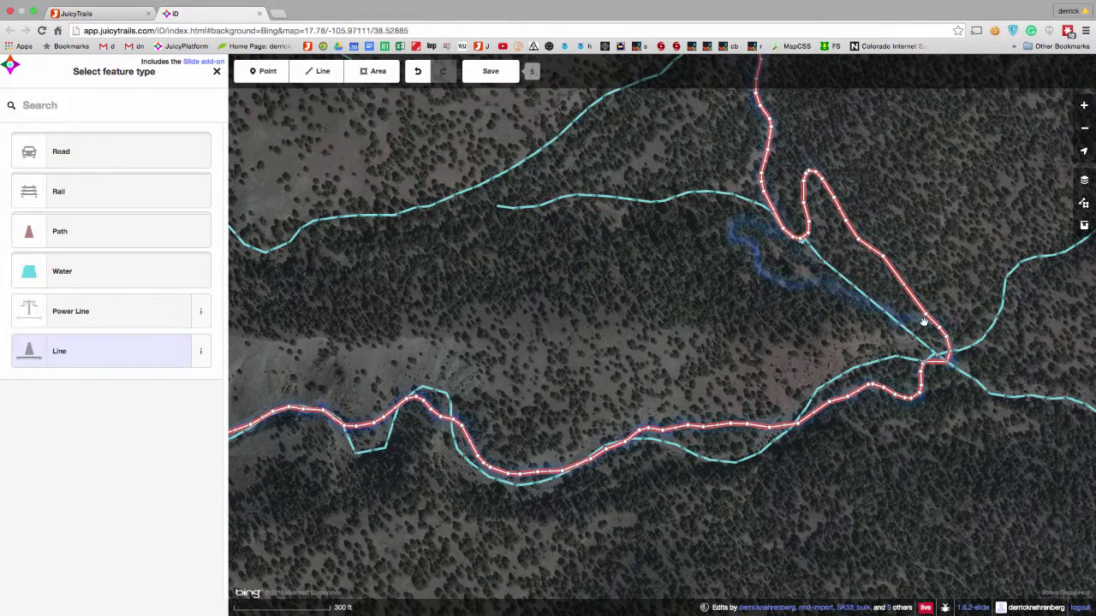
left_click_drag(389, 363, 717, 331)
left_click_drag(465, 372, 587, 254)
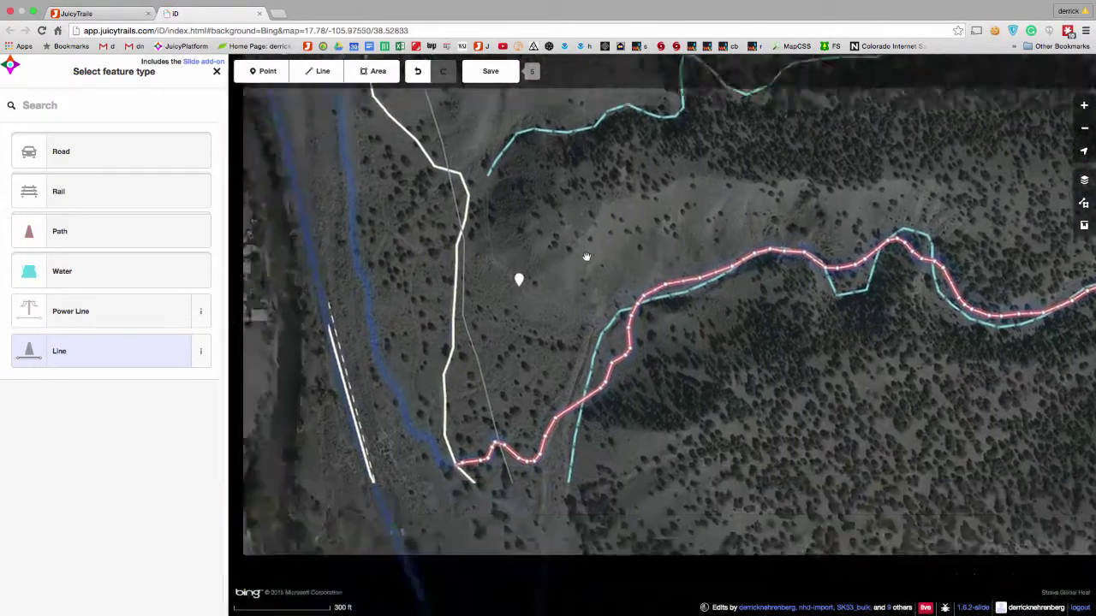
left_click_drag(701, 178, 454, 455)
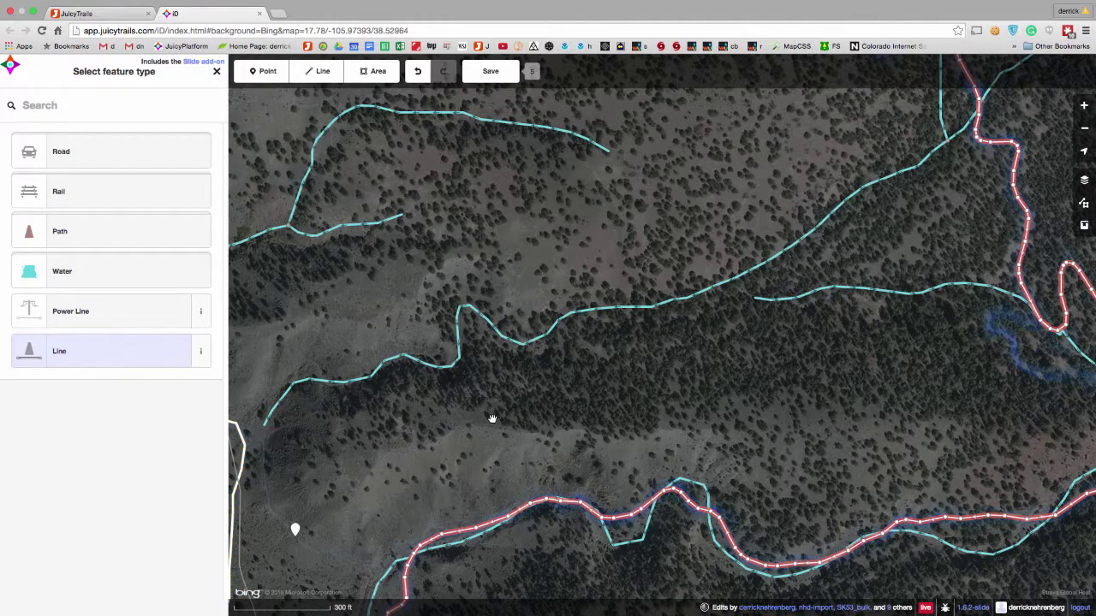
- Classify the traced line as a Path and name it Sweet Dreams
left_click(130, 231)
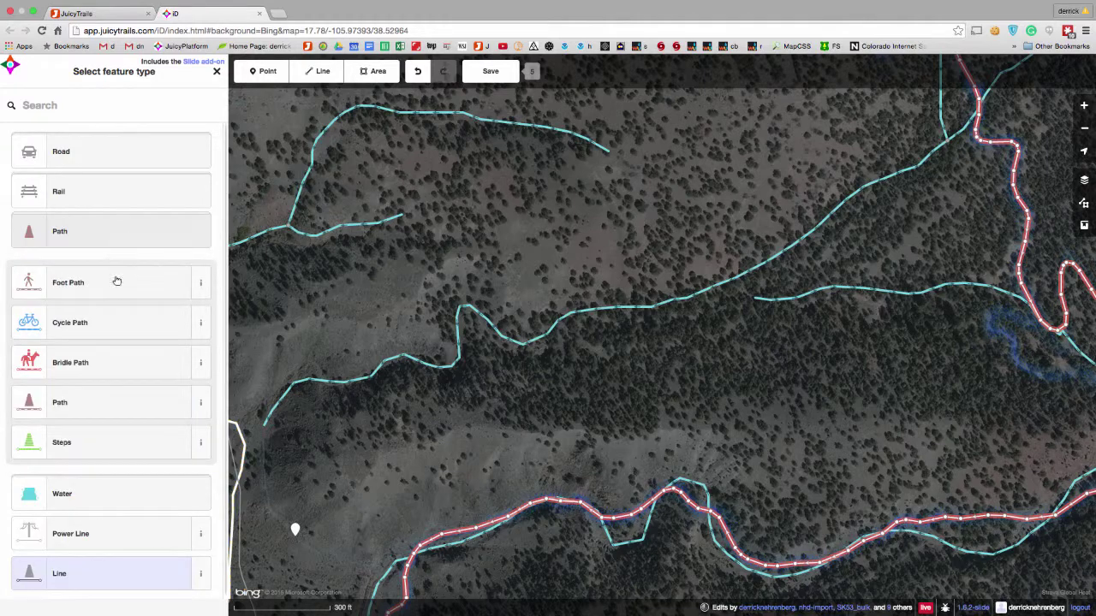
left_click(101, 403)
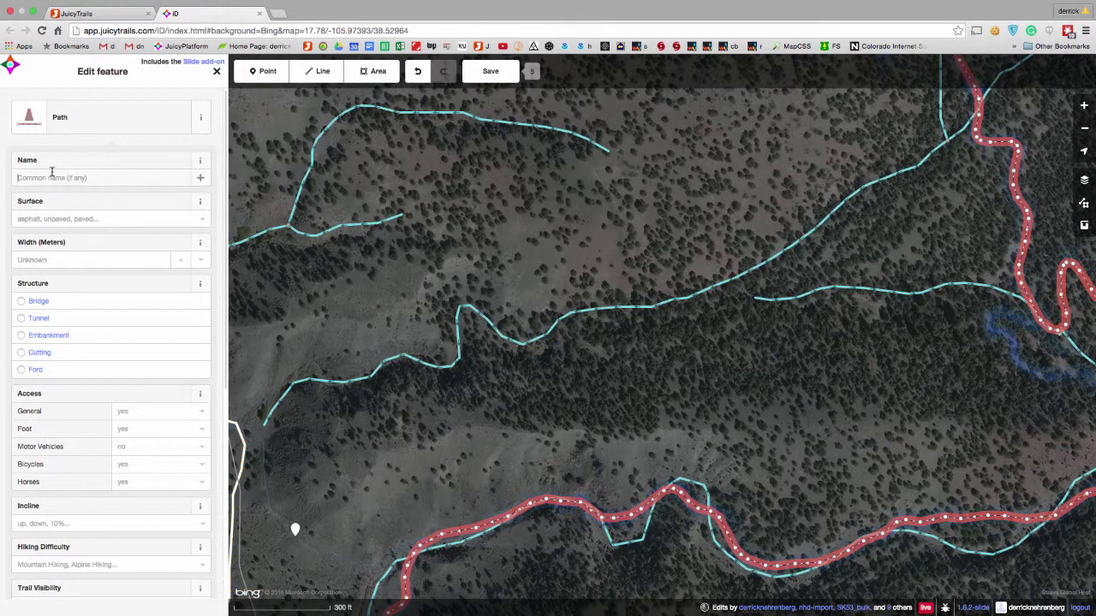
type("Swee")
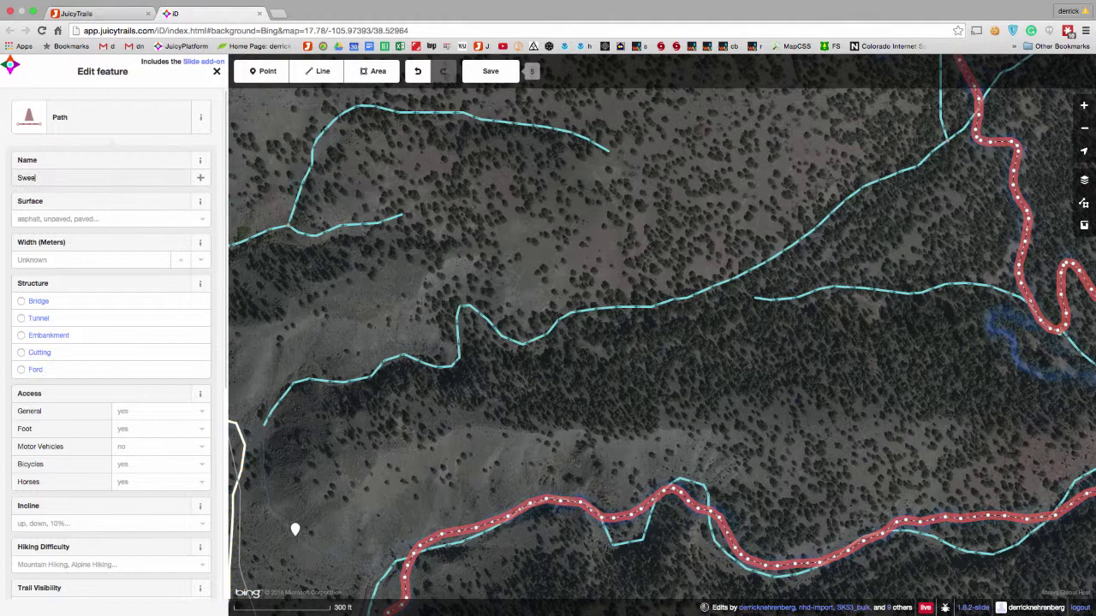
type("t Dreams")
- Set the path's foot, bicycle and horse access to yes
left_click(188, 426)
left_click(176, 447)
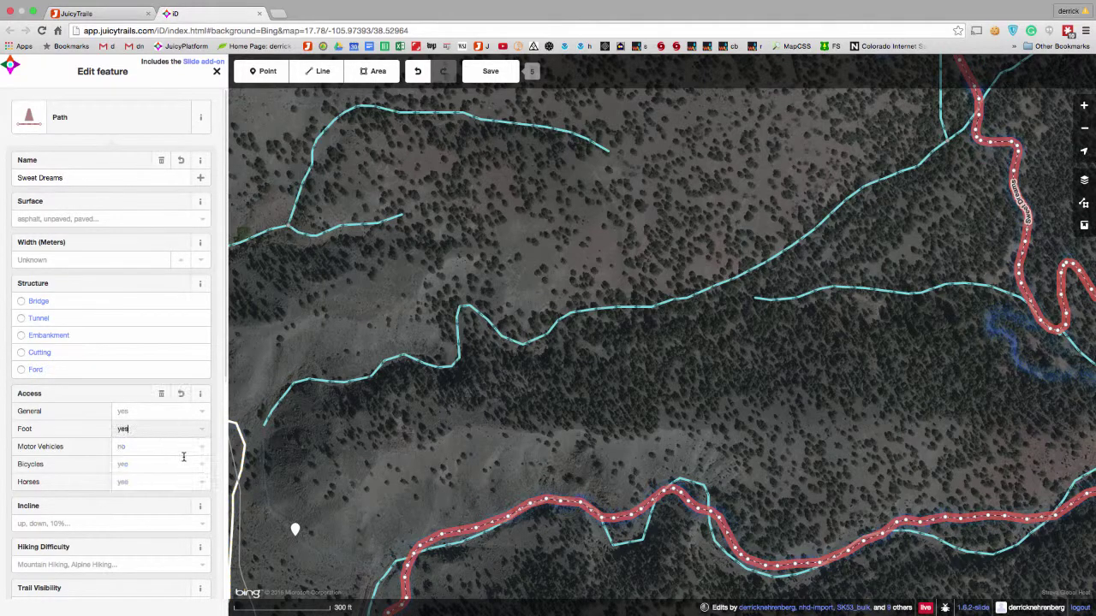
left_click(184, 464)
left_click(177, 483)
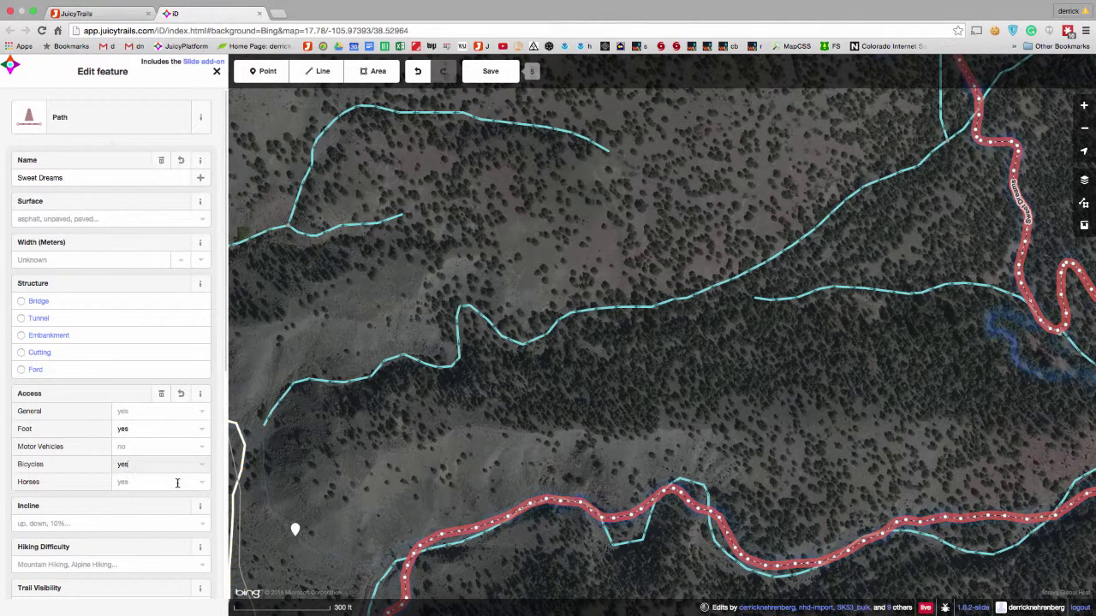
left_click(177, 483)
left_click(174, 503)
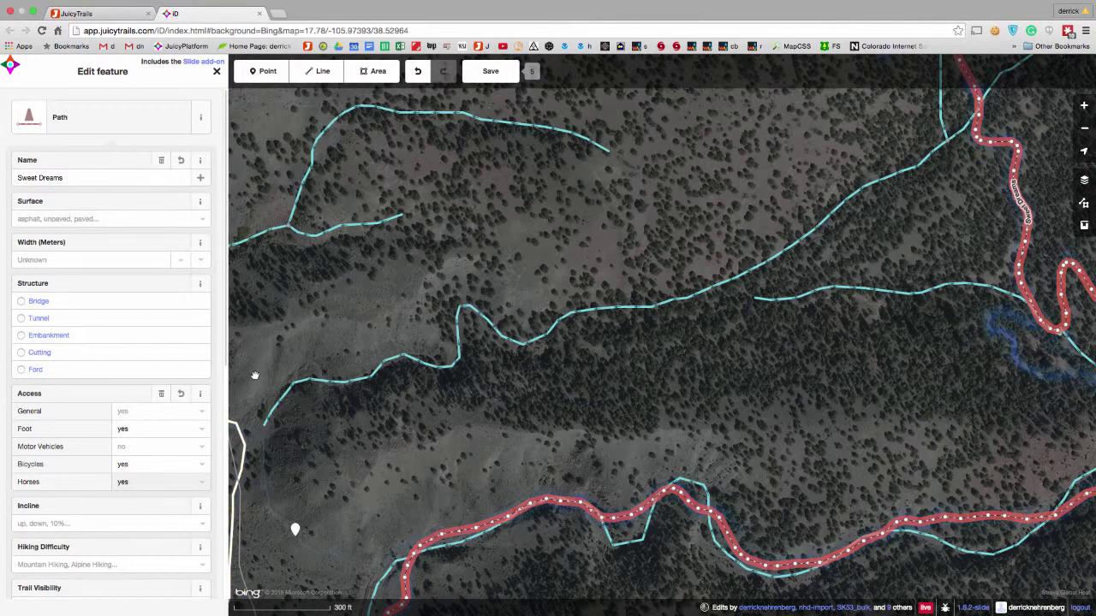
- Set the path's surface to ground
left_click(28, 219)
scroll(54, 280, "down", 5)
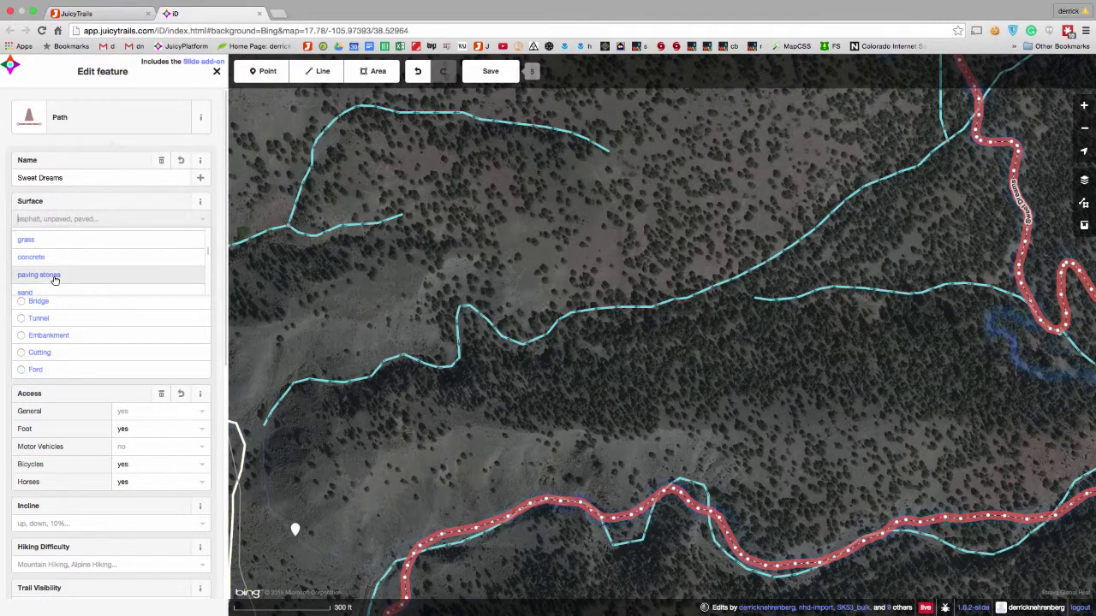
scroll(54, 280, "up", 2)
scroll(54, 280, "up", 3)
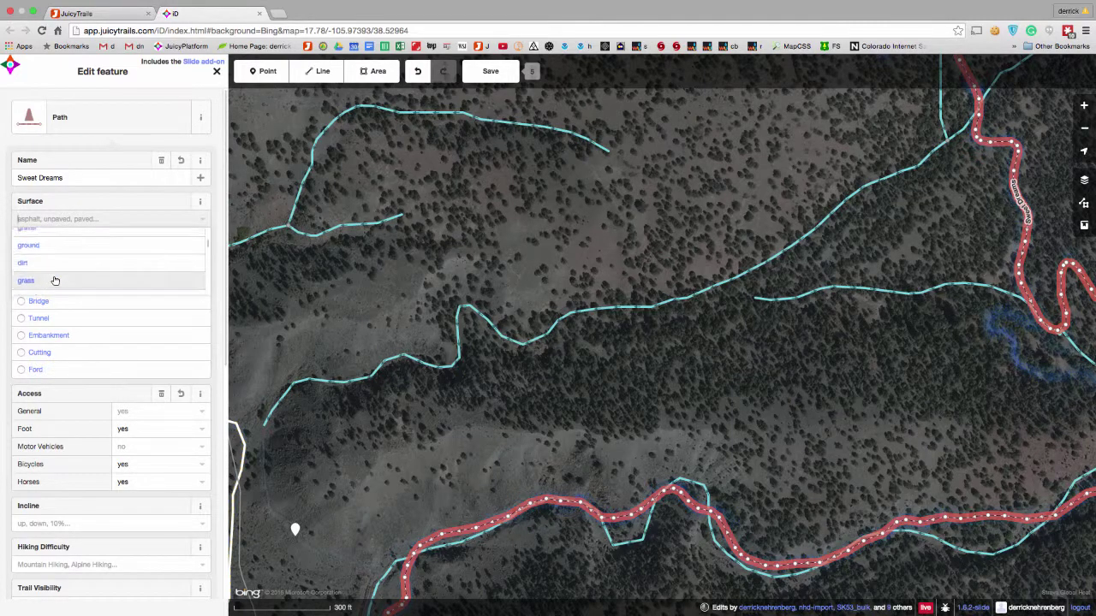
left_click(54, 280)
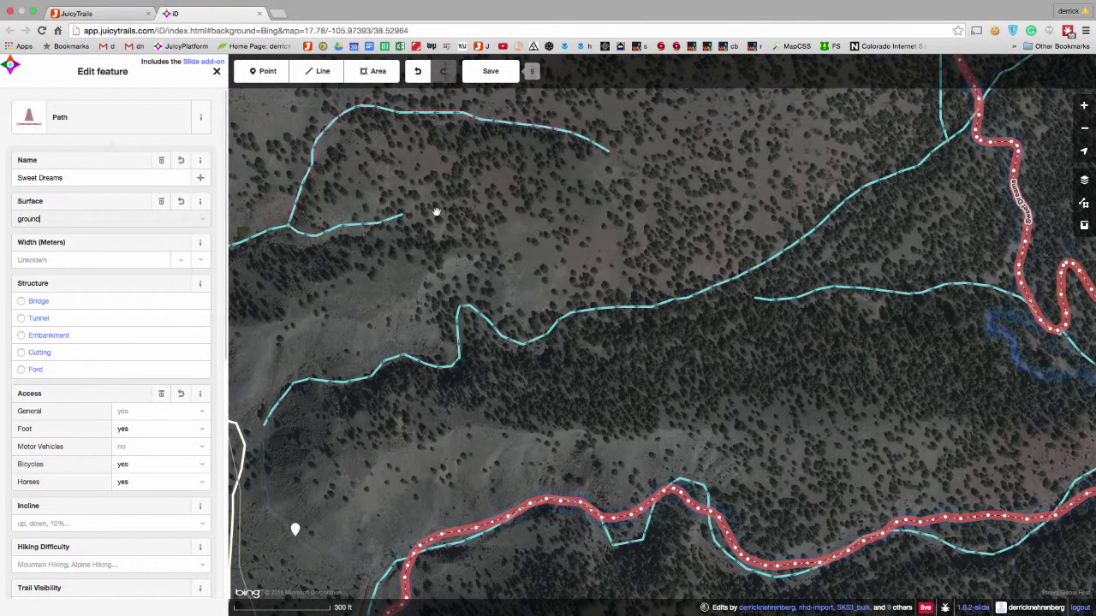
- Save the edits to OpenStreetMap with the commit message "Create Sweet Dreams trail."
left_click_drag(883, 128, 643, 285)
scroll(644, 285, "down", 3)
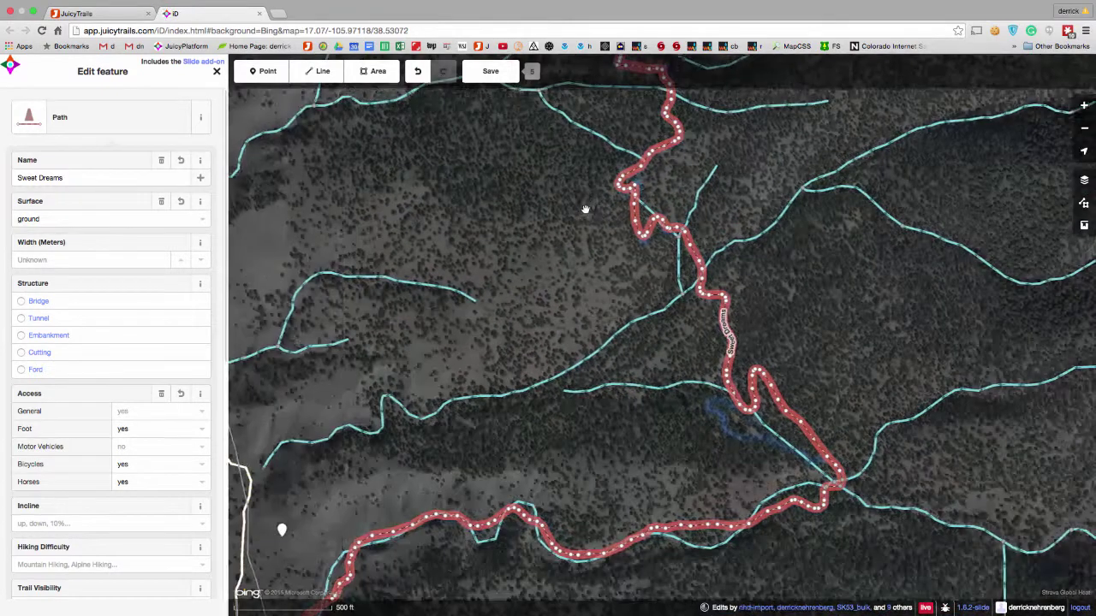
left_click_drag(584, 211, 566, 374)
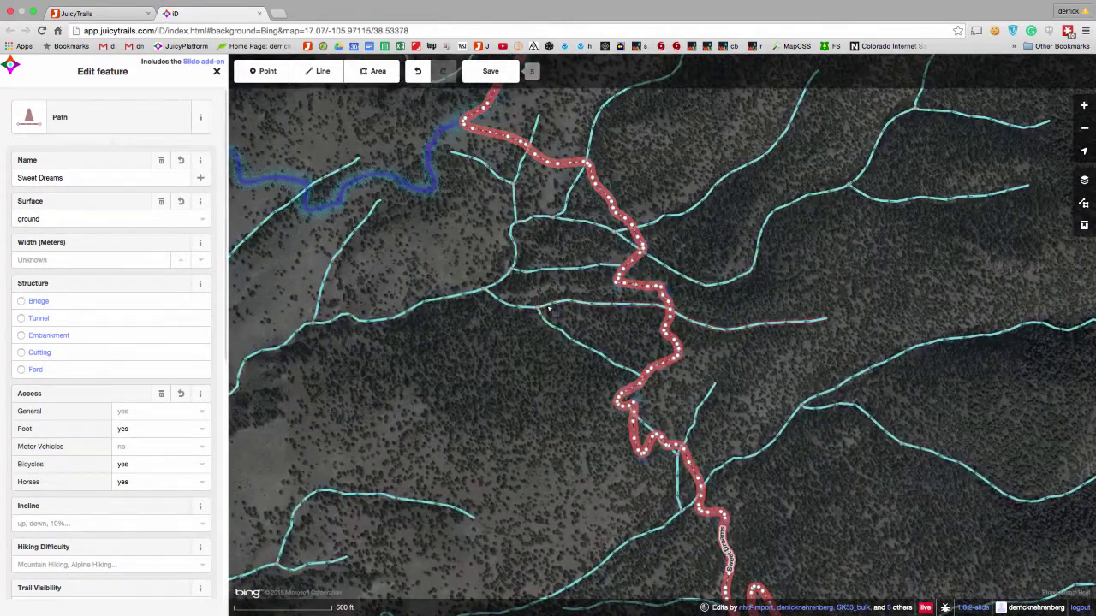
left_click(491, 71)
left_click(80, 129)
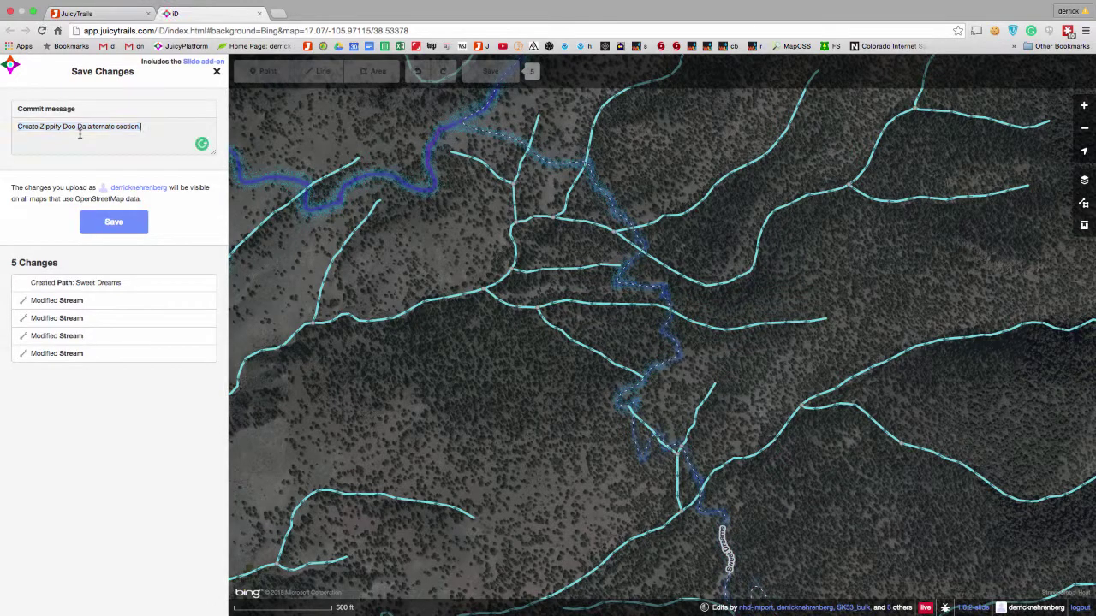
left_click_drag(143, 127, 2, 126)
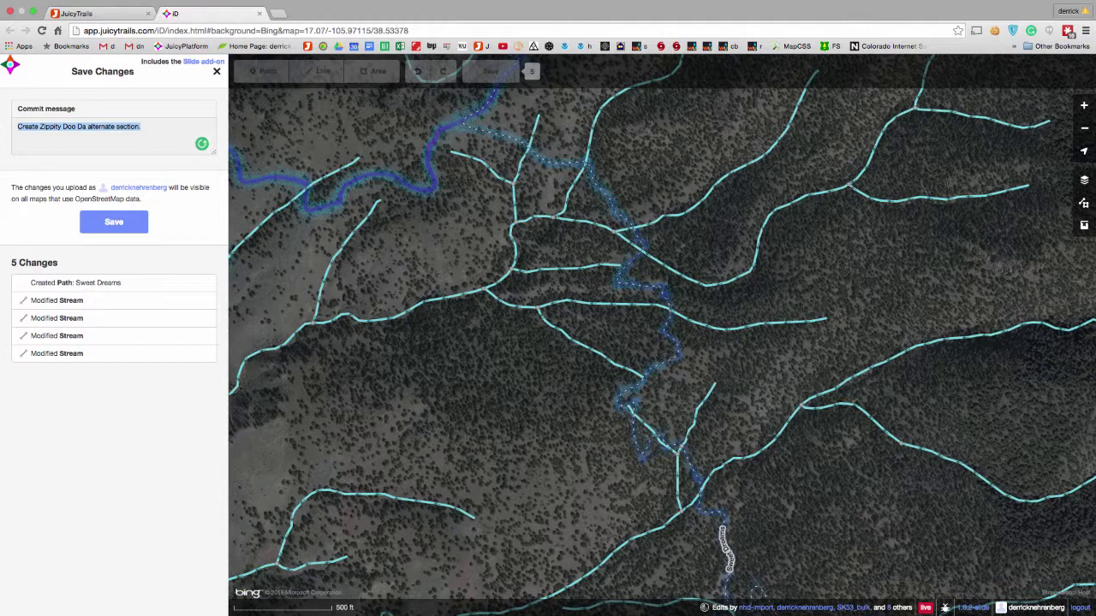
type("Create Sweet Dreams trail.")
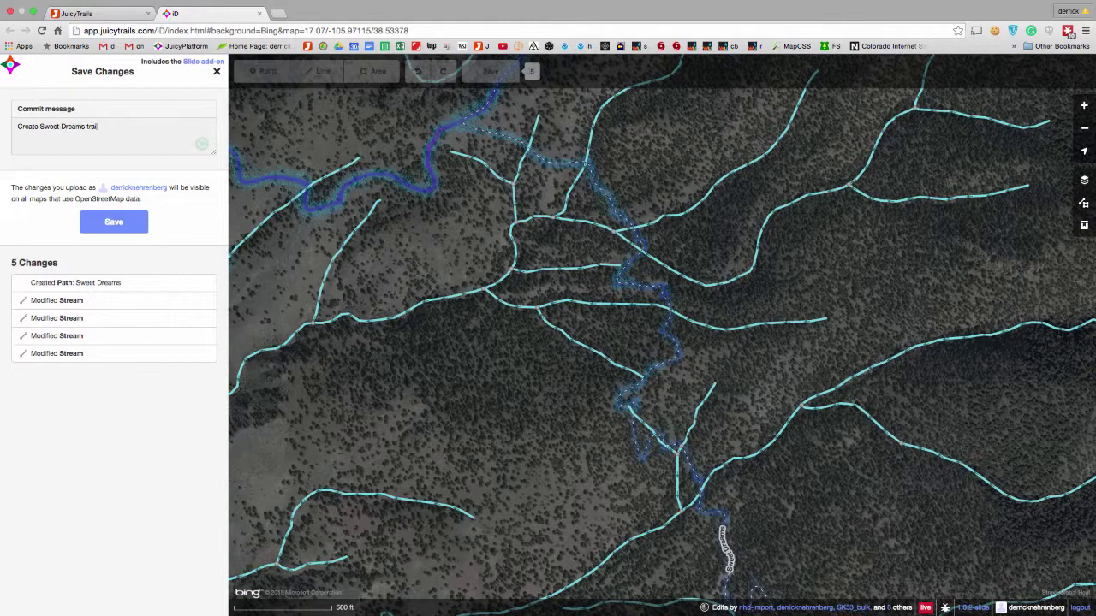
left_click(132, 222)
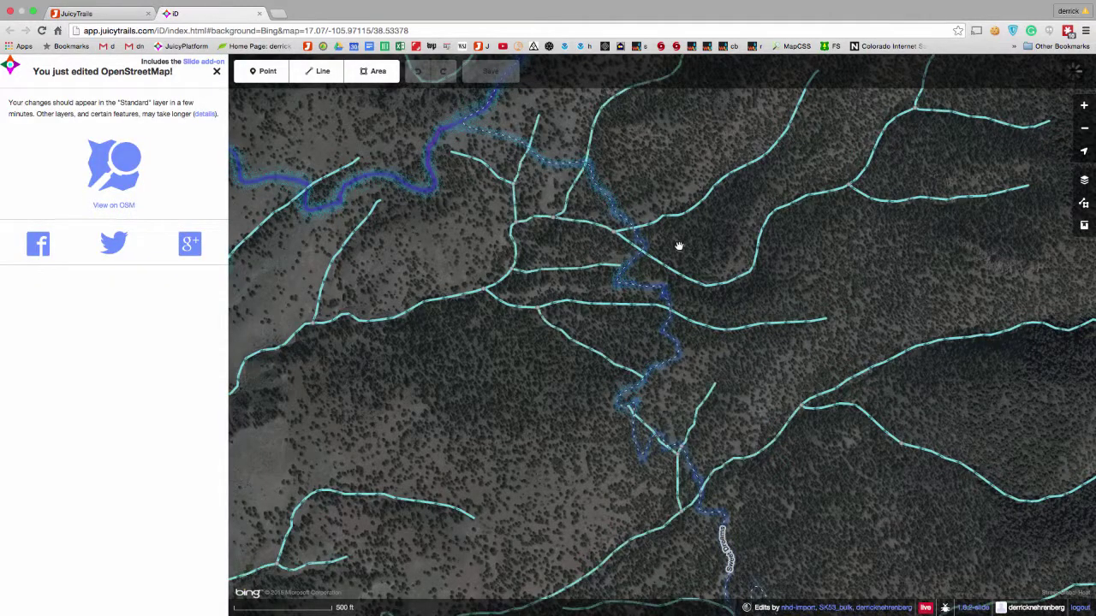
scroll(604, 296, "down", 1)
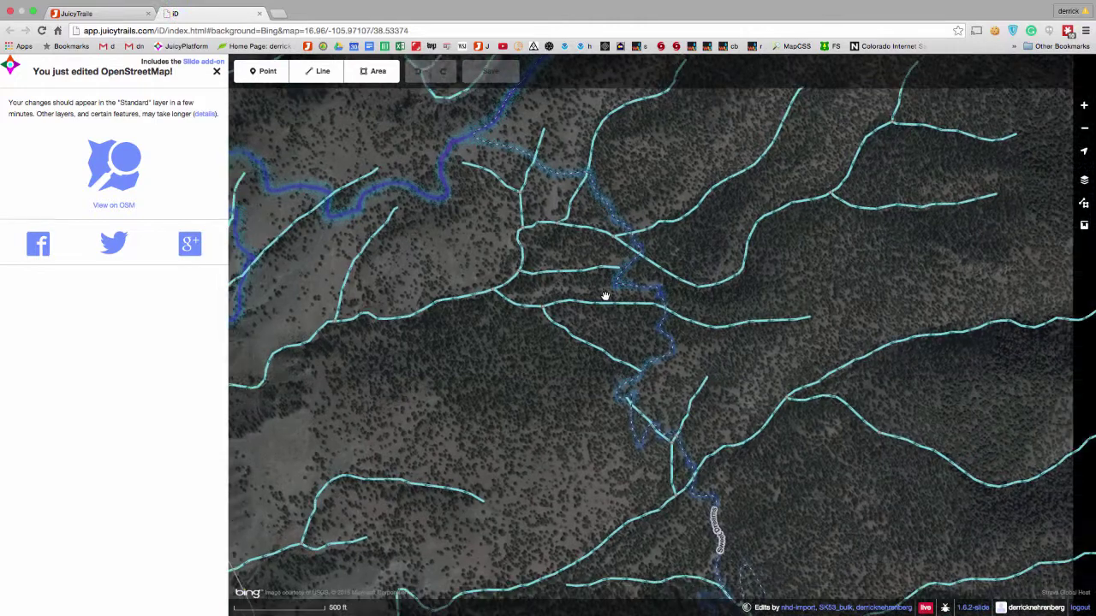